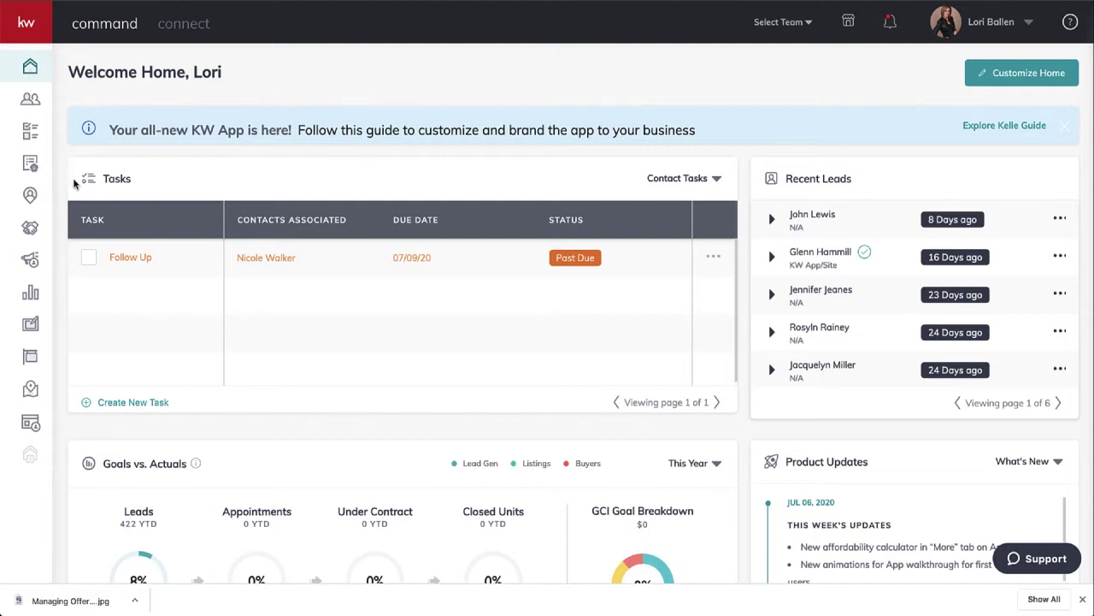
Open the opportunities pipeline and review its listing and buyer phases.
left_click(32, 231)
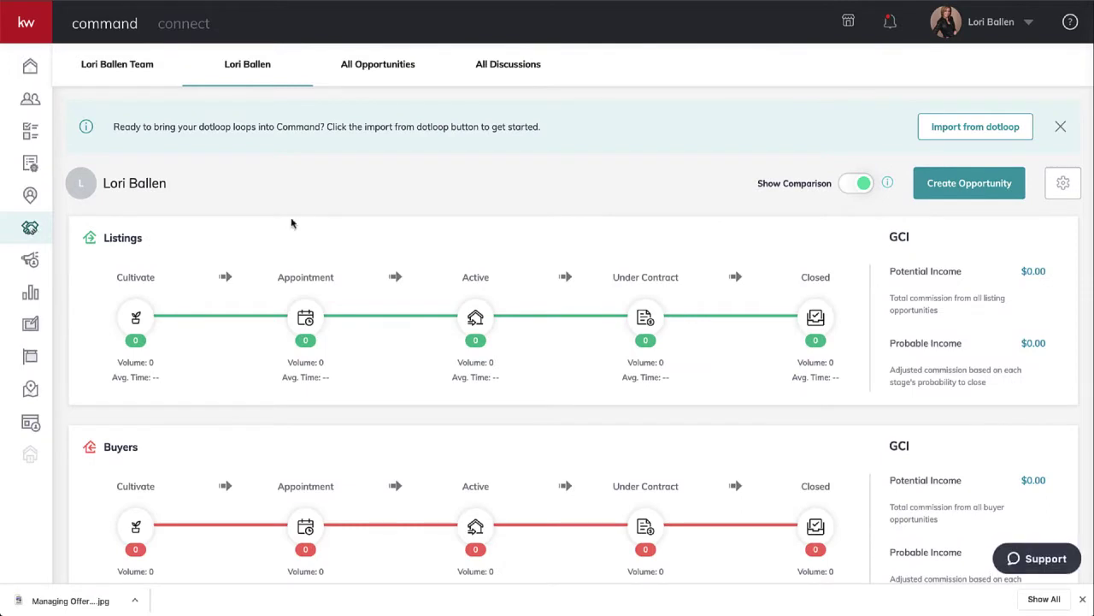
scroll(576, 279, "down", 1)
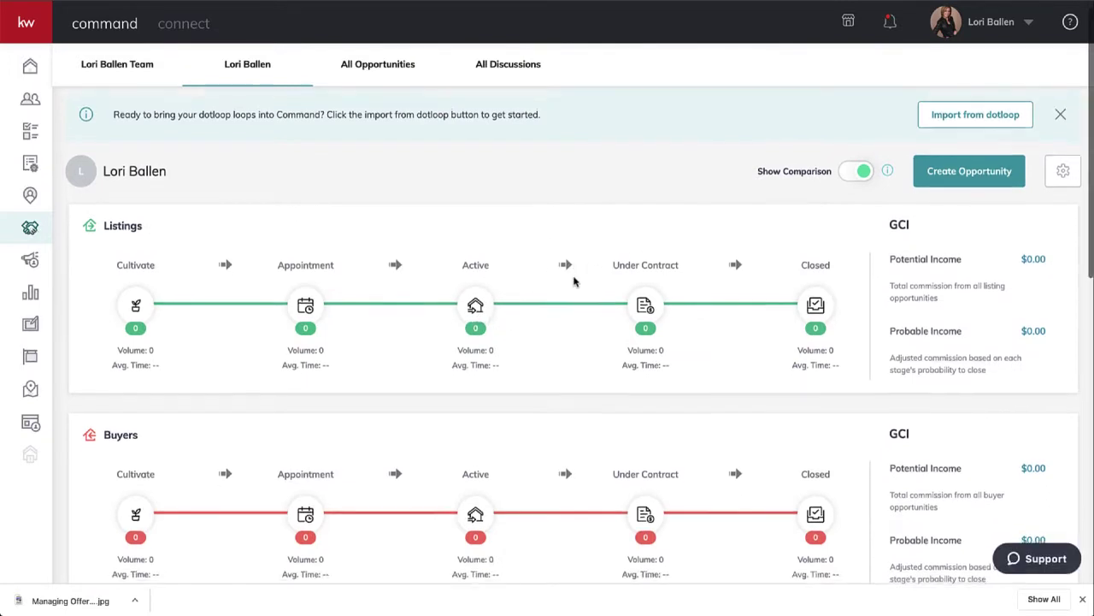
scroll(571, 278, "up", 1)
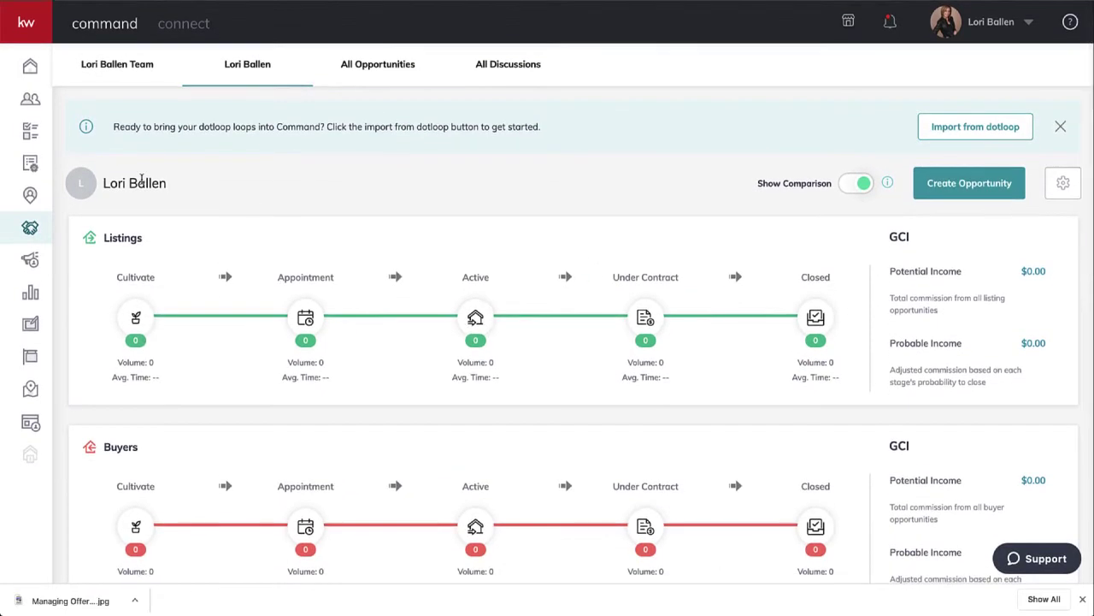
Search all contacts by the sample contact's first name and open the matching contact record.
left_click(31, 100)
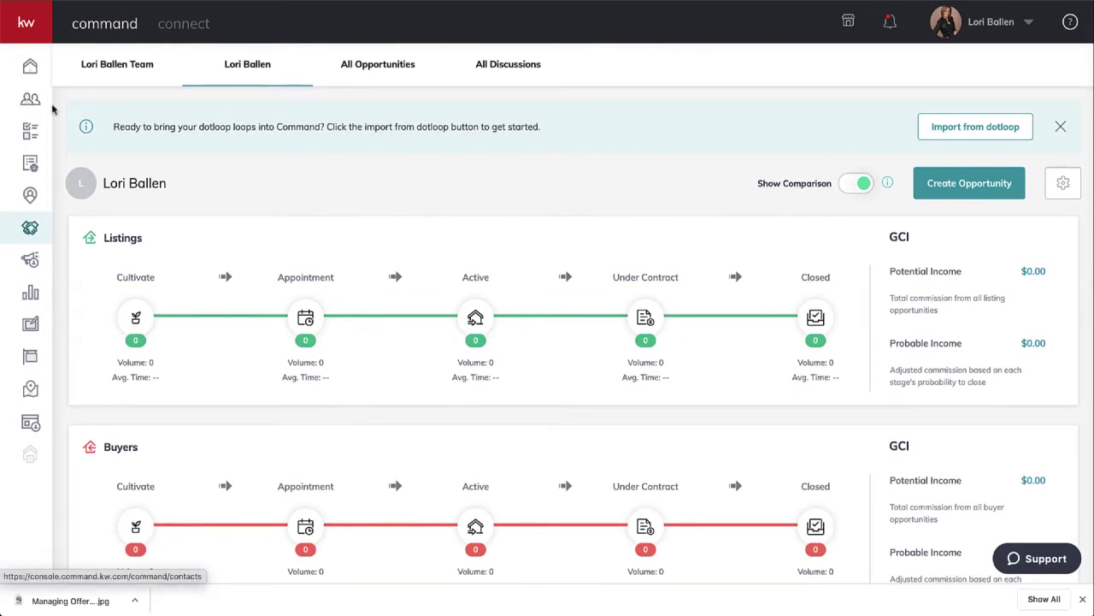
left_click(29, 101)
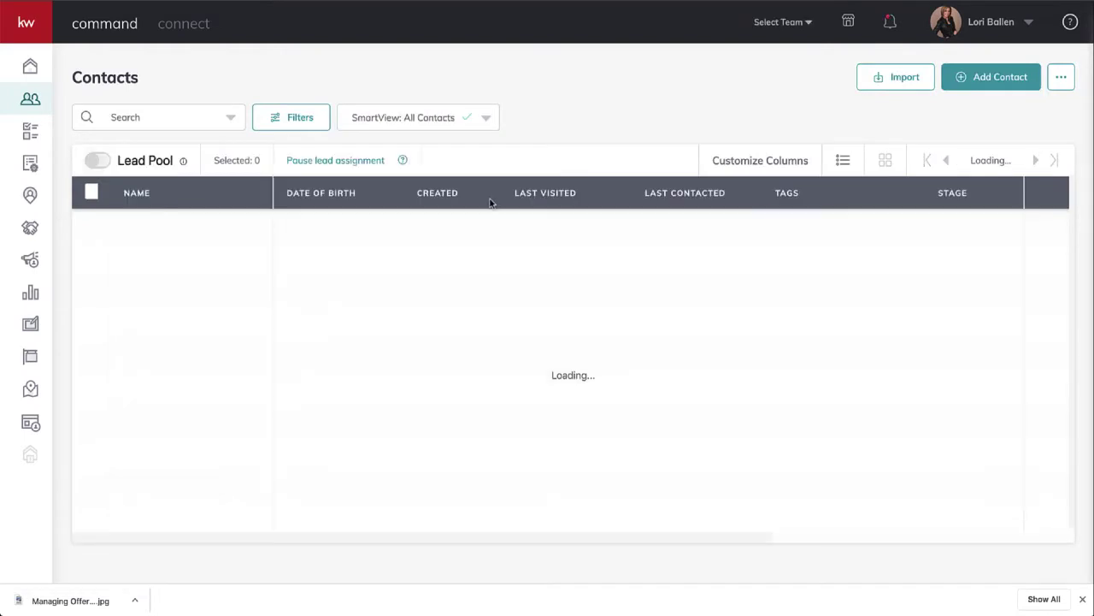
left_click(159, 117)
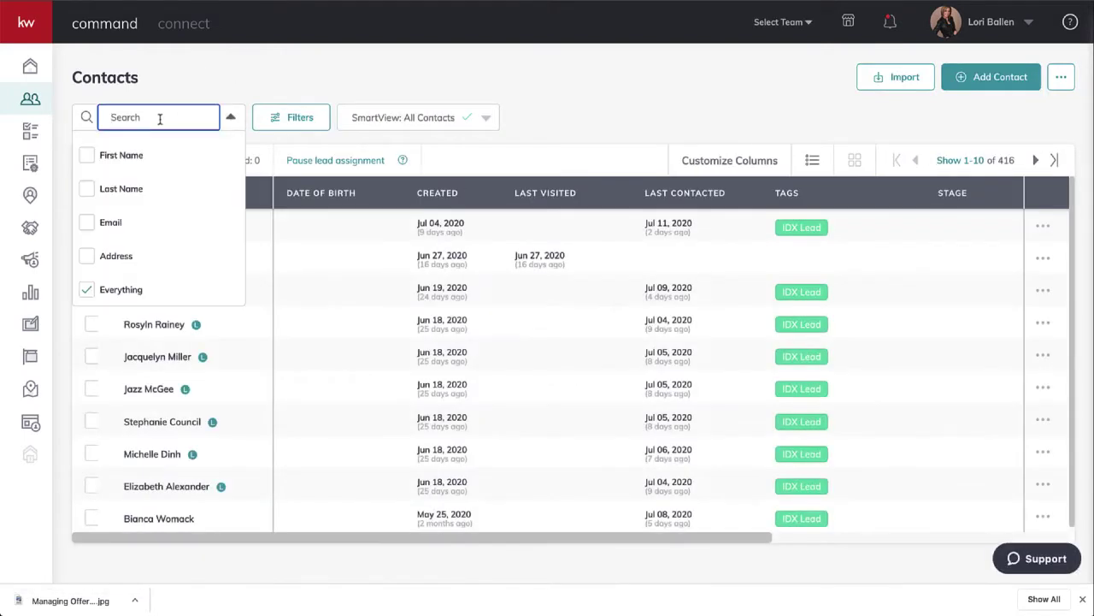
type("tinker")
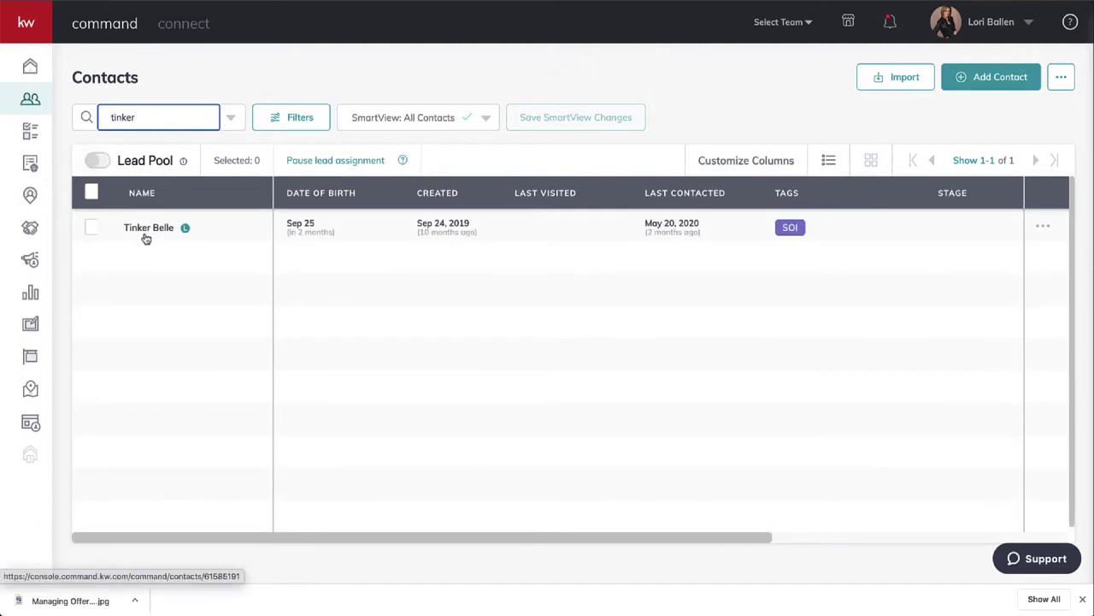
left_click(145, 233)
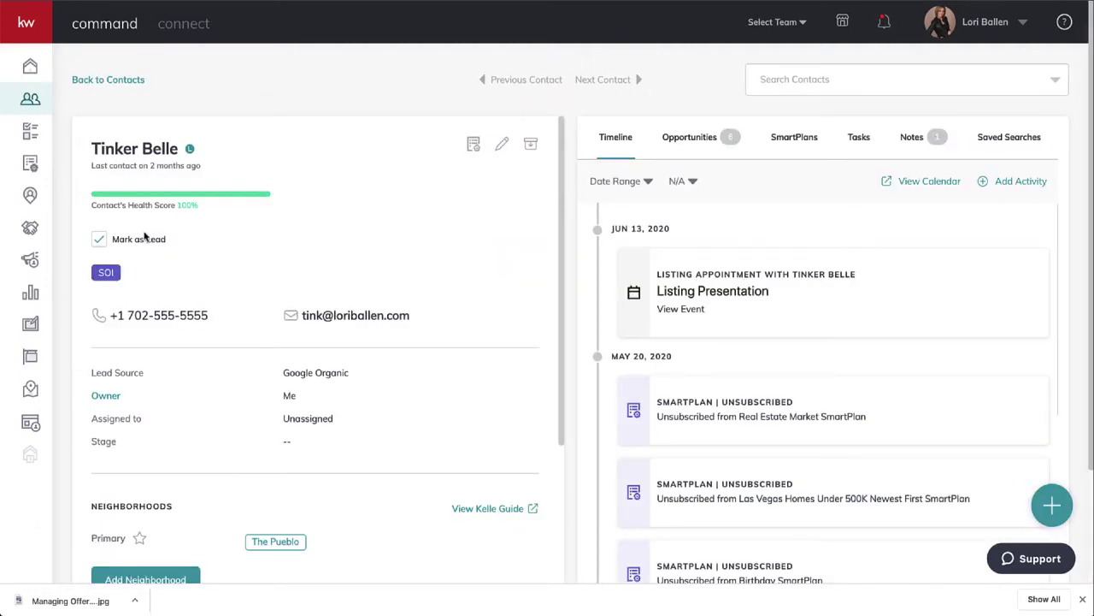
Review the contact's timeline, SmartPlans, tasks, notes and saved searches, ending back on the timeline.
scroll(960, 349, "down", 3)
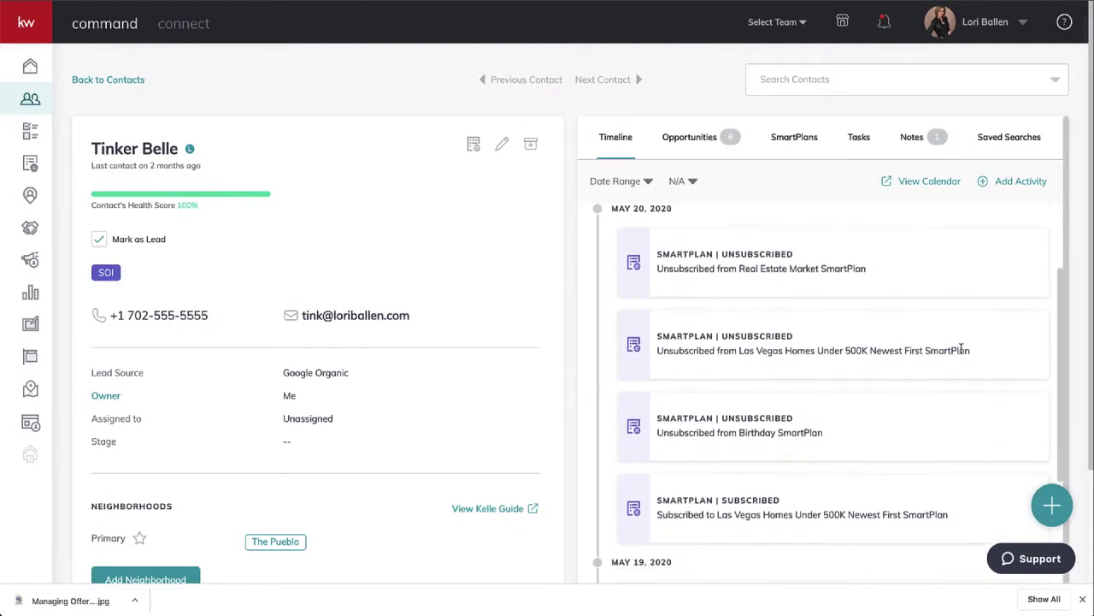
scroll(961, 349, "up", 2)
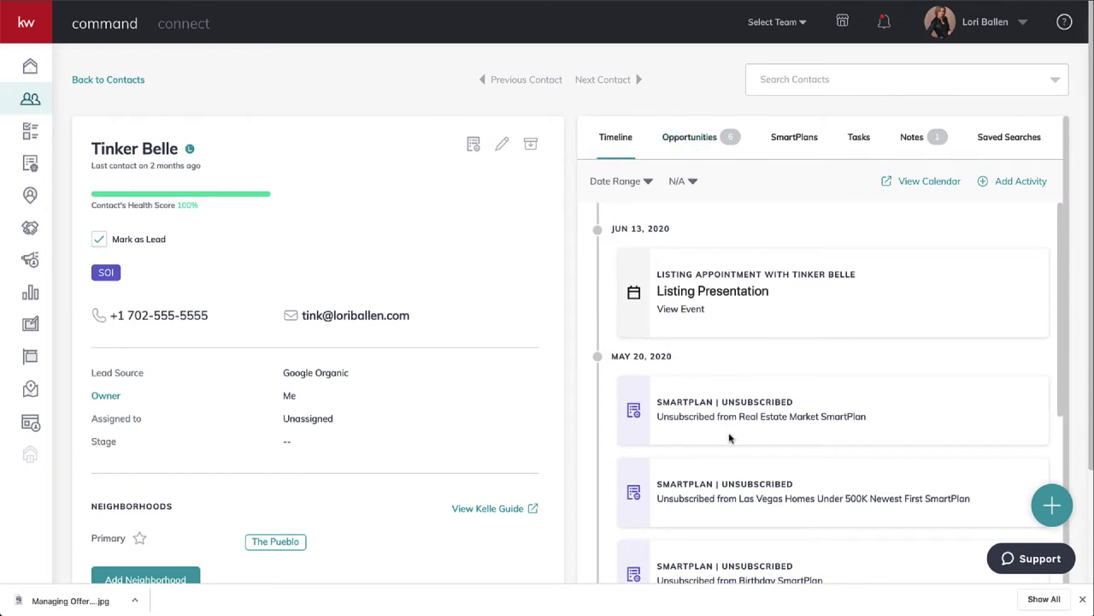
left_click(792, 145)
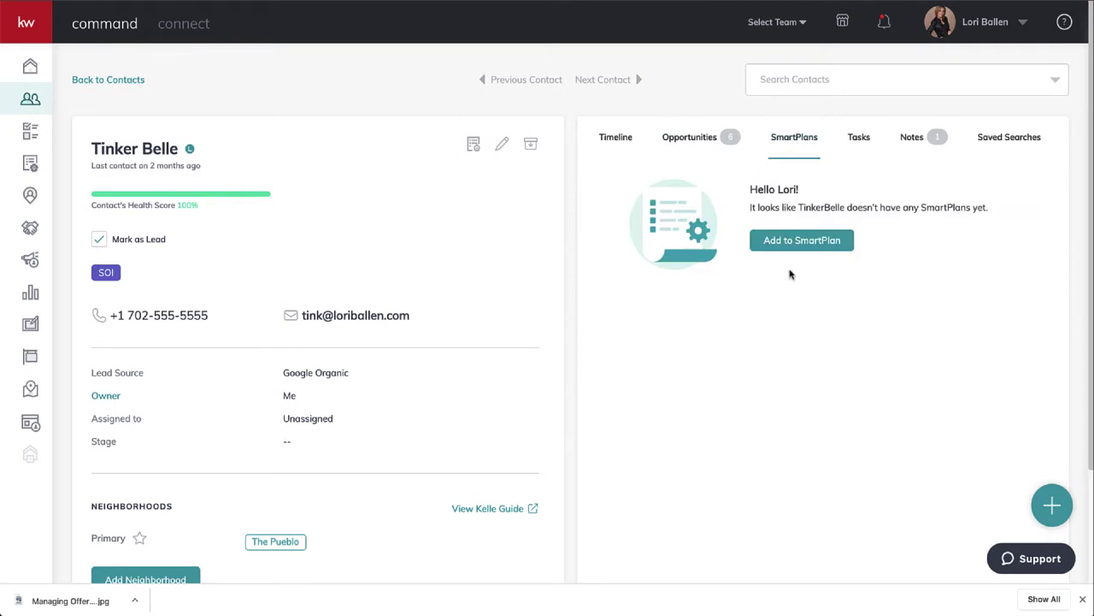
left_click(865, 142)
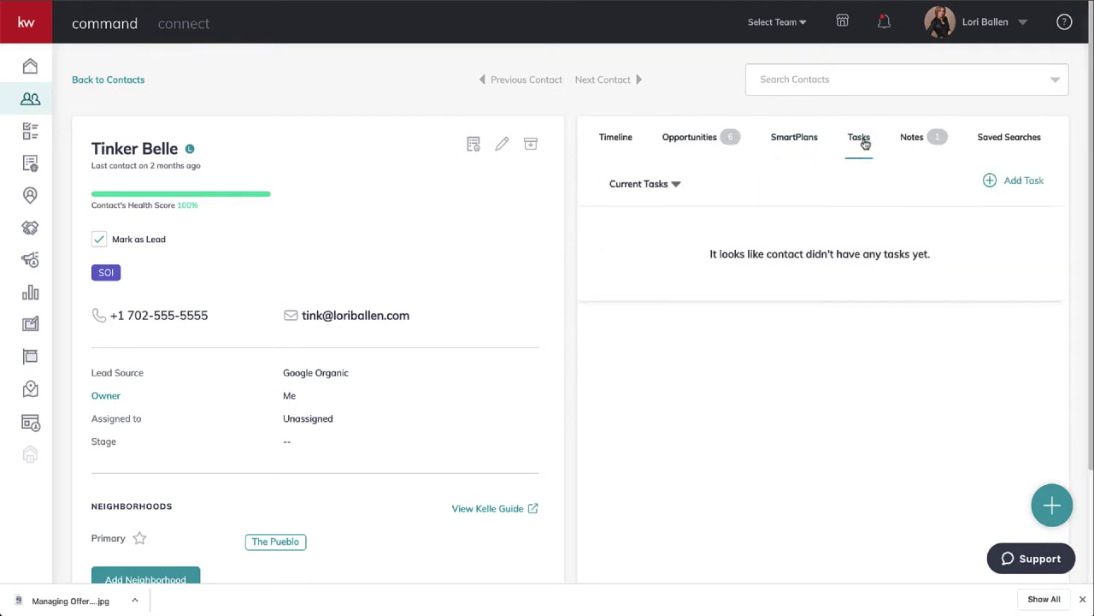
left_click(907, 143)
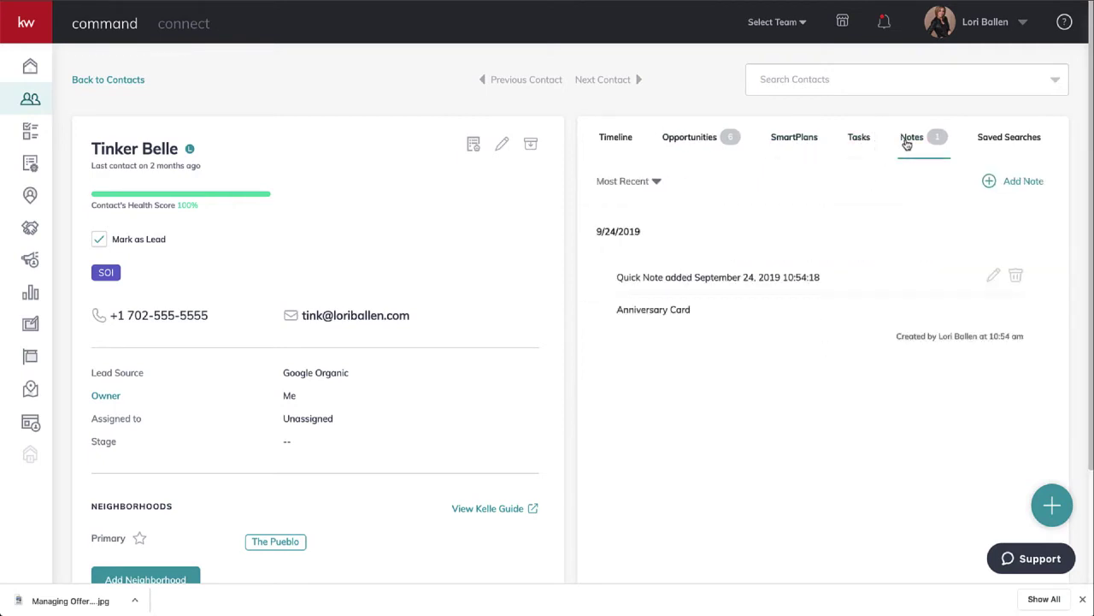
left_click(995, 142)
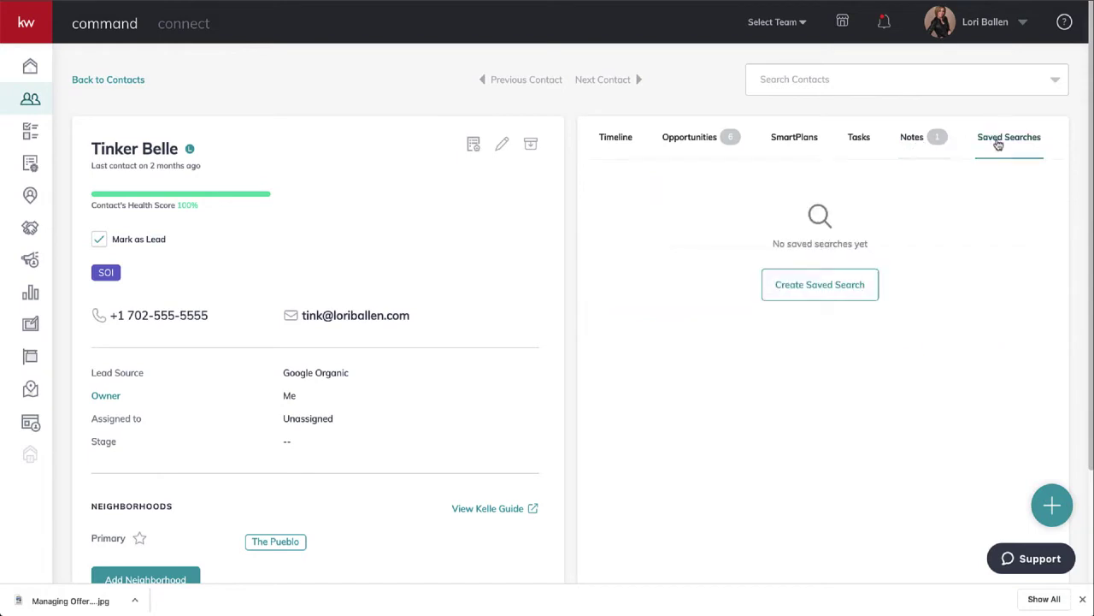
left_click(611, 144)
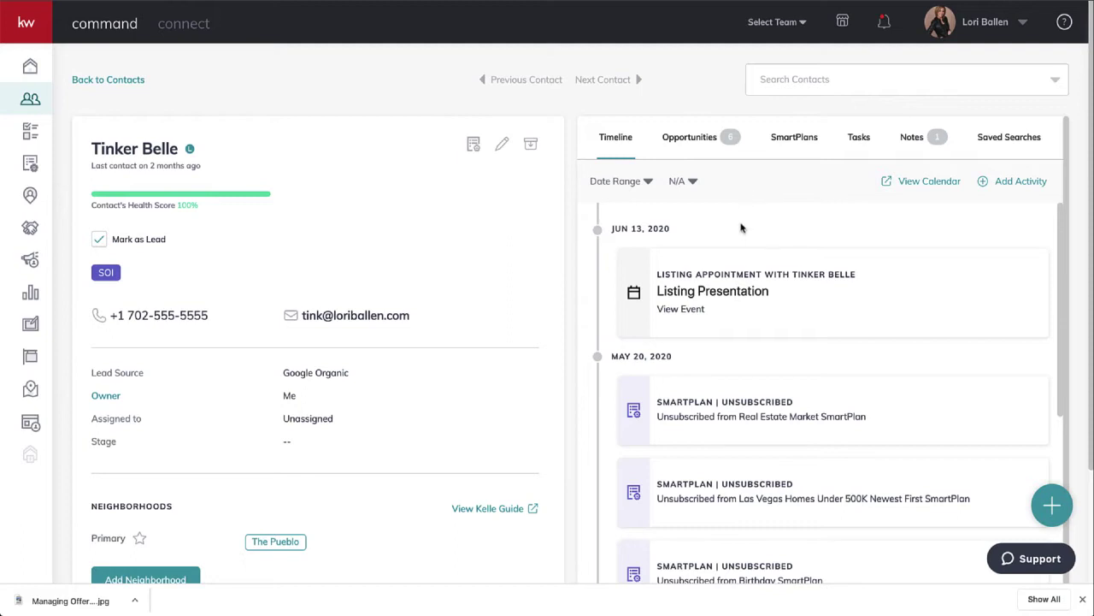
Examine the contact's full list of opportunities, checking each one's stage, phase and budget or commission.
left_click(689, 139)
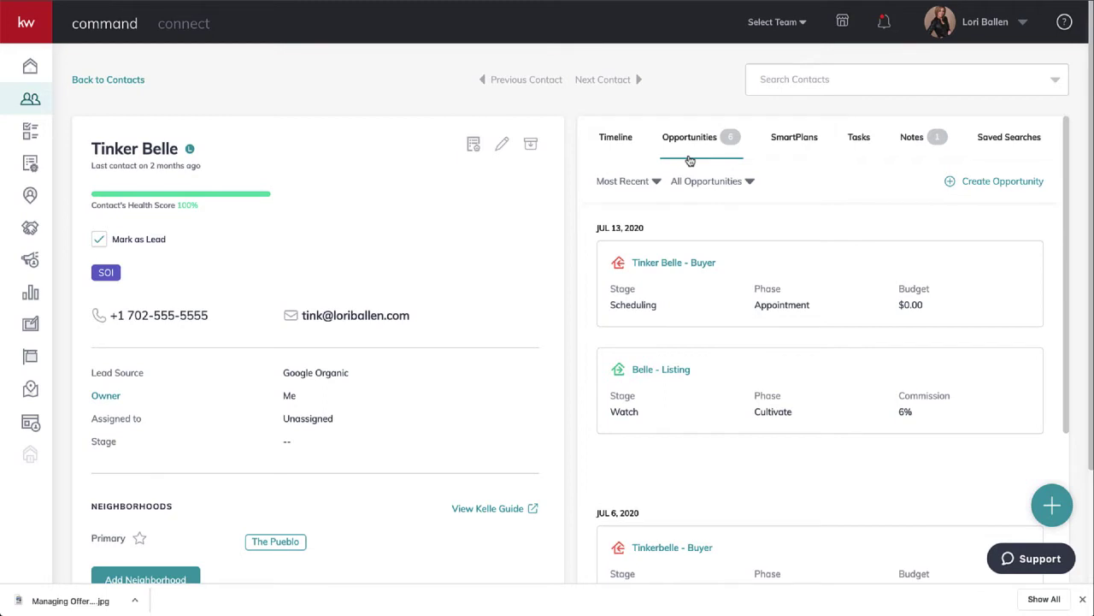
scroll(595, 224, "down", 1)
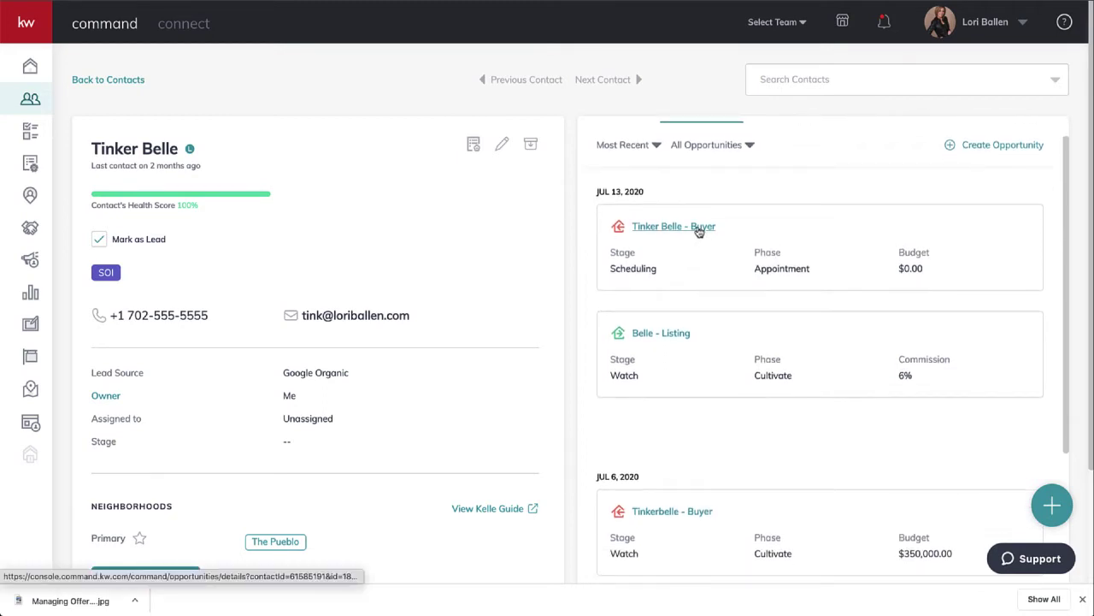
scroll(784, 261, "down", 2)
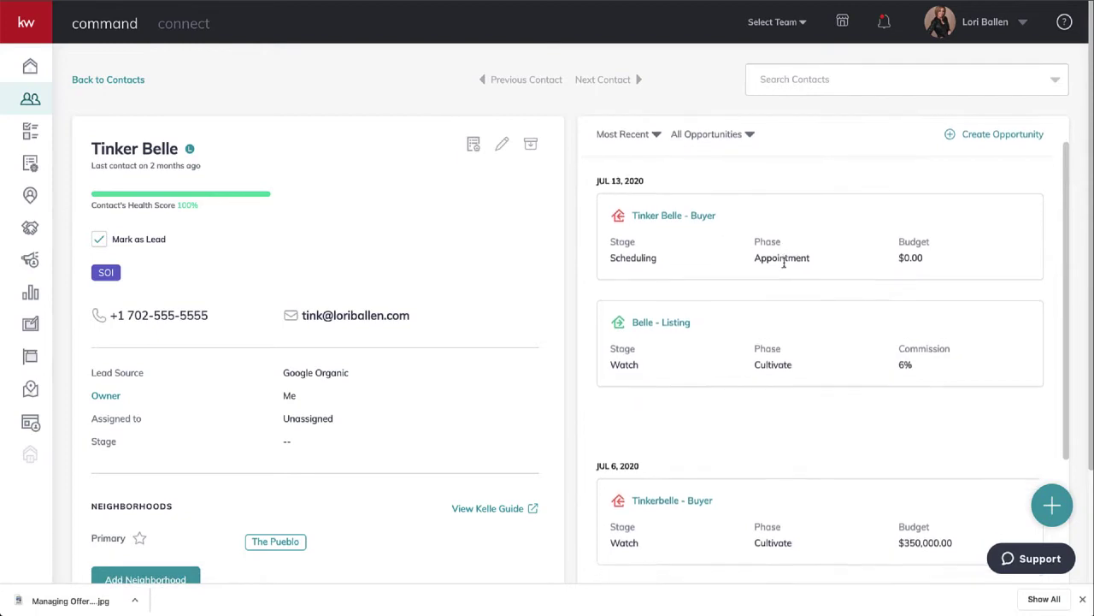
scroll(784, 267, "up", 2)
scroll(784, 265, "down", 1)
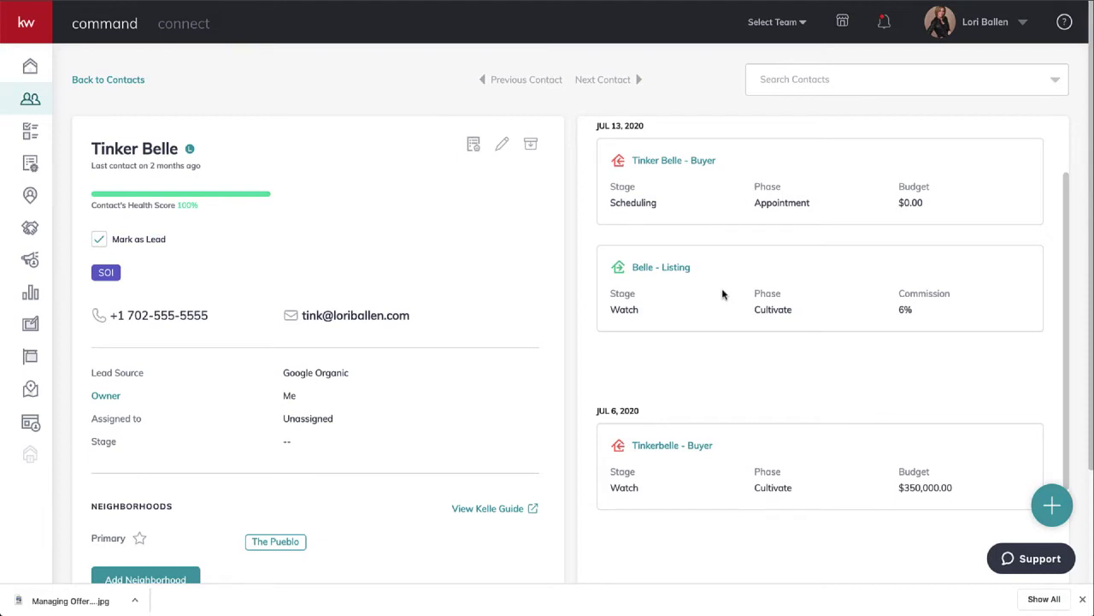
scroll(722, 294, "down", 5)
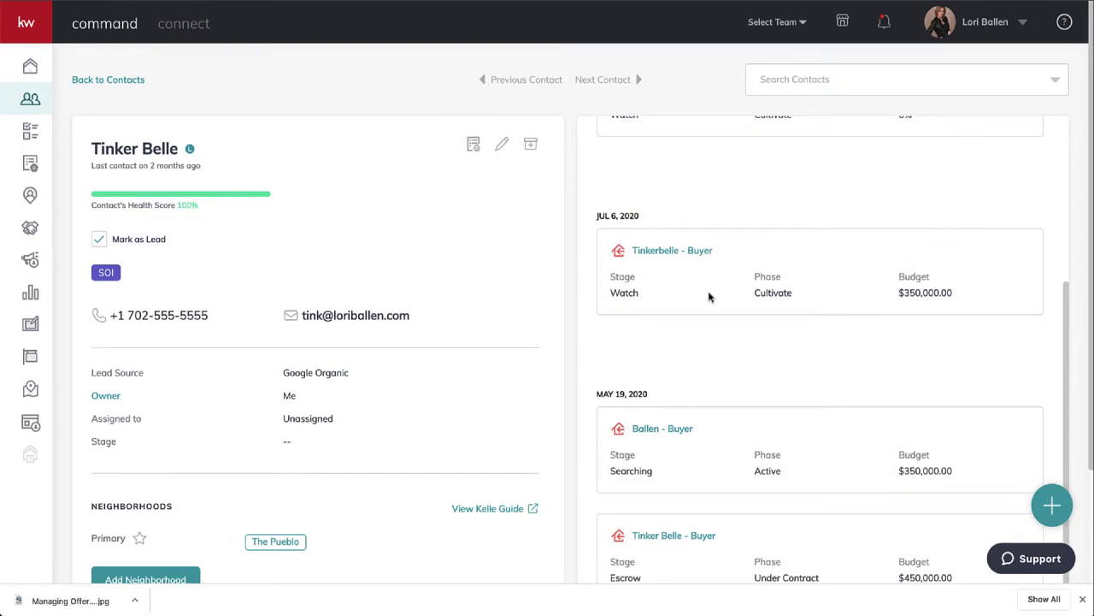
scroll(773, 280, "down", 4)
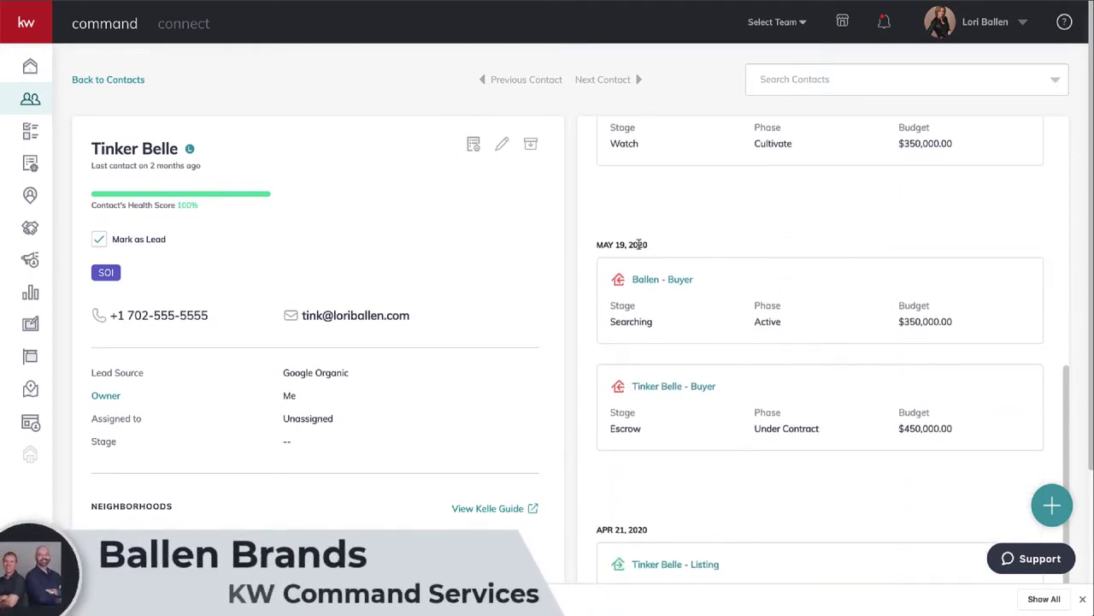
scroll(719, 277, "down", 1)
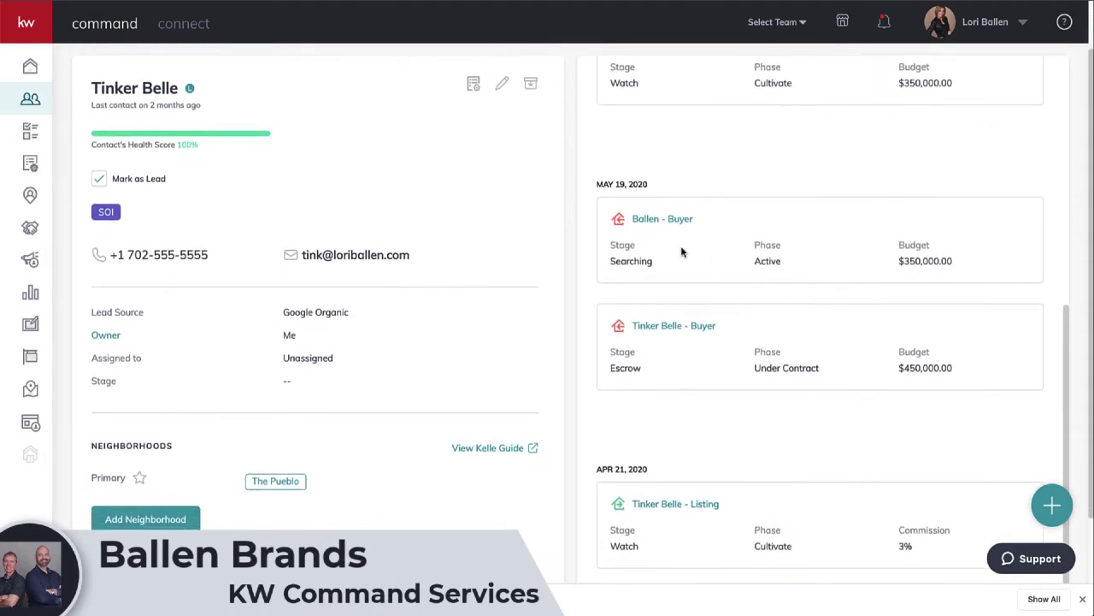
scroll(805, 293, "down", 2)
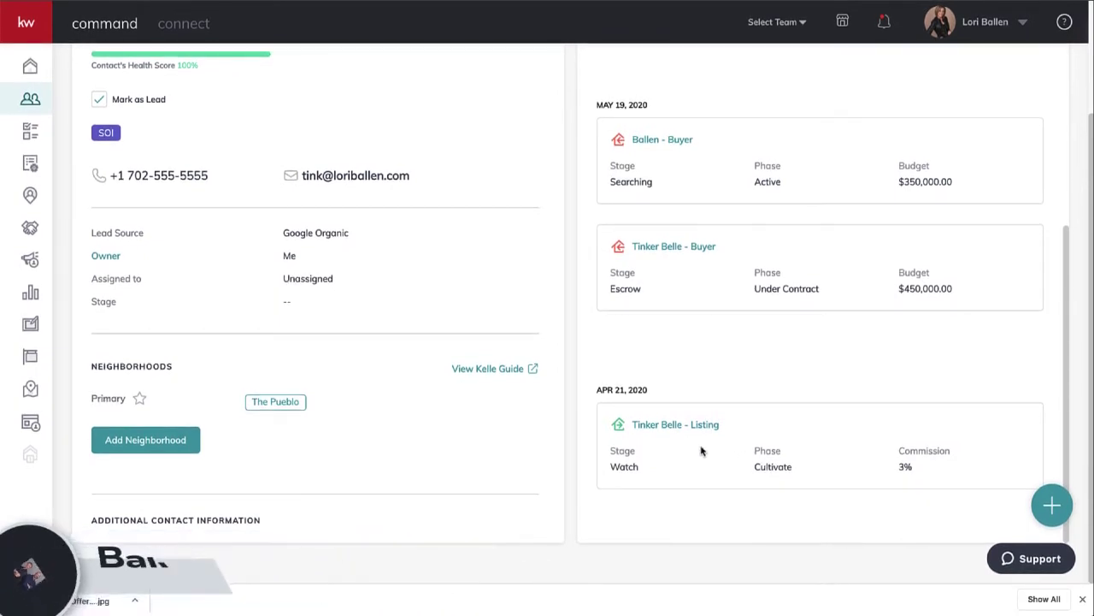
scroll(796, 450, "up", 5)
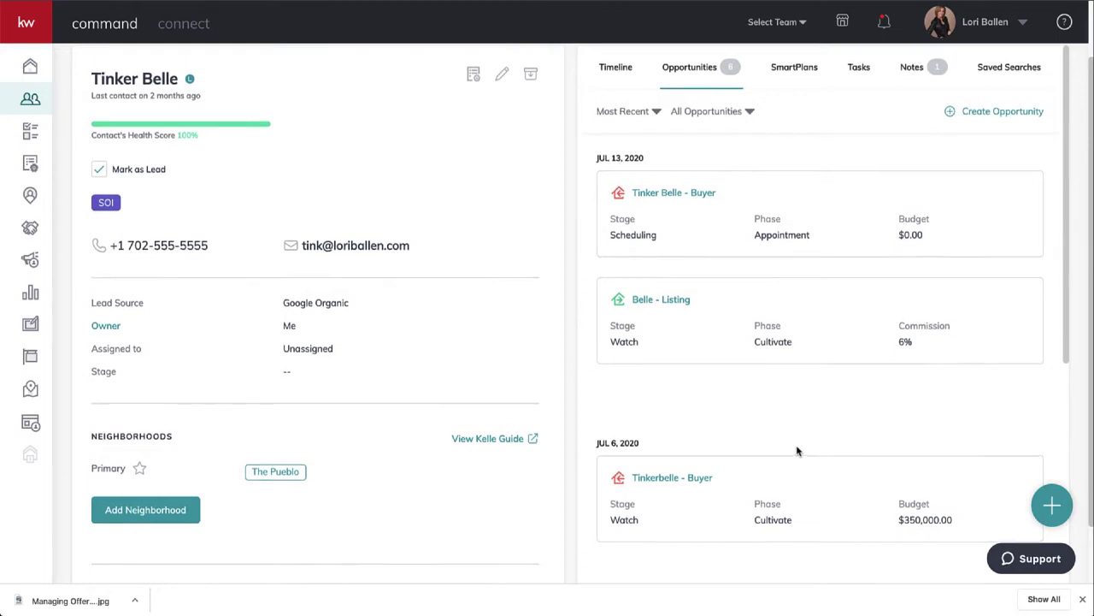
scroll(796, 450, "down", 5)
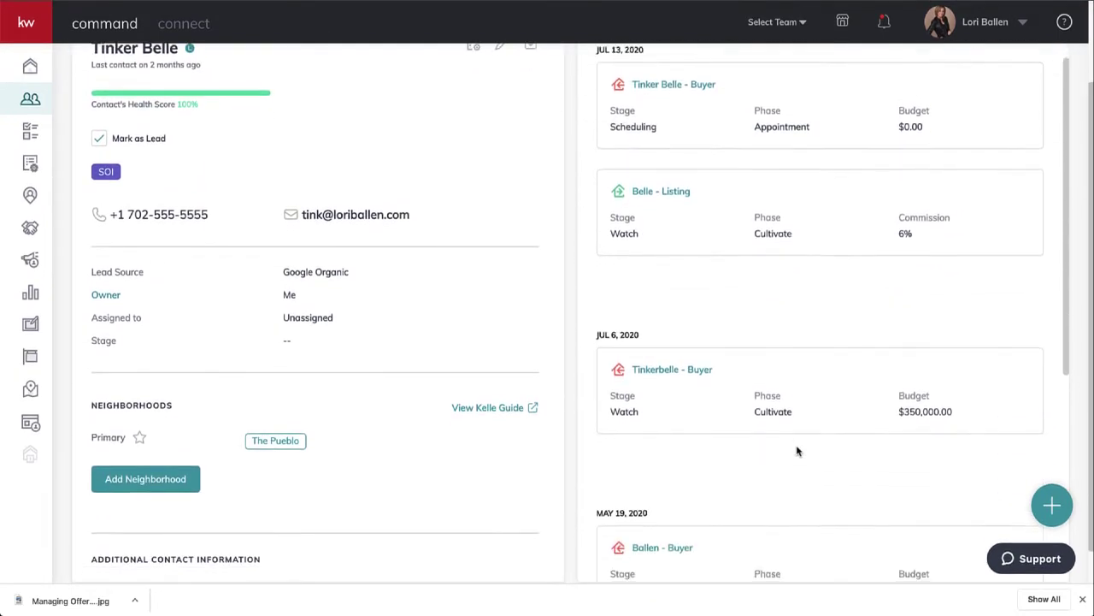
scroll(796, 450, "up", 6)
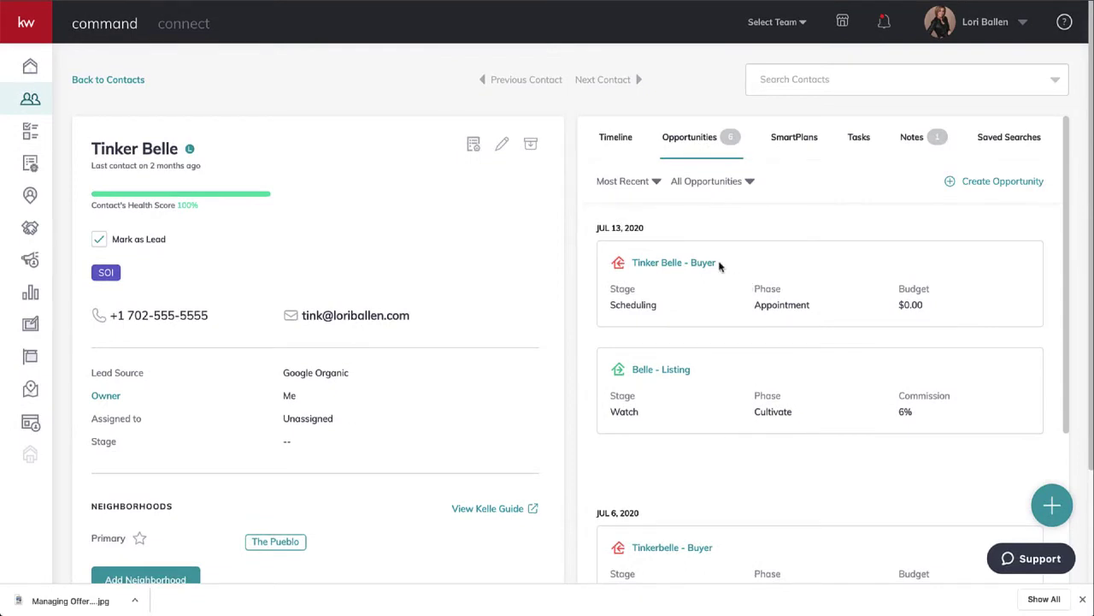
Open the contact's buyer opportunity dated Jul 13, 2020 in a new browser tab.
scroll(719, 266, "down", 1)
right_click(683, 260)
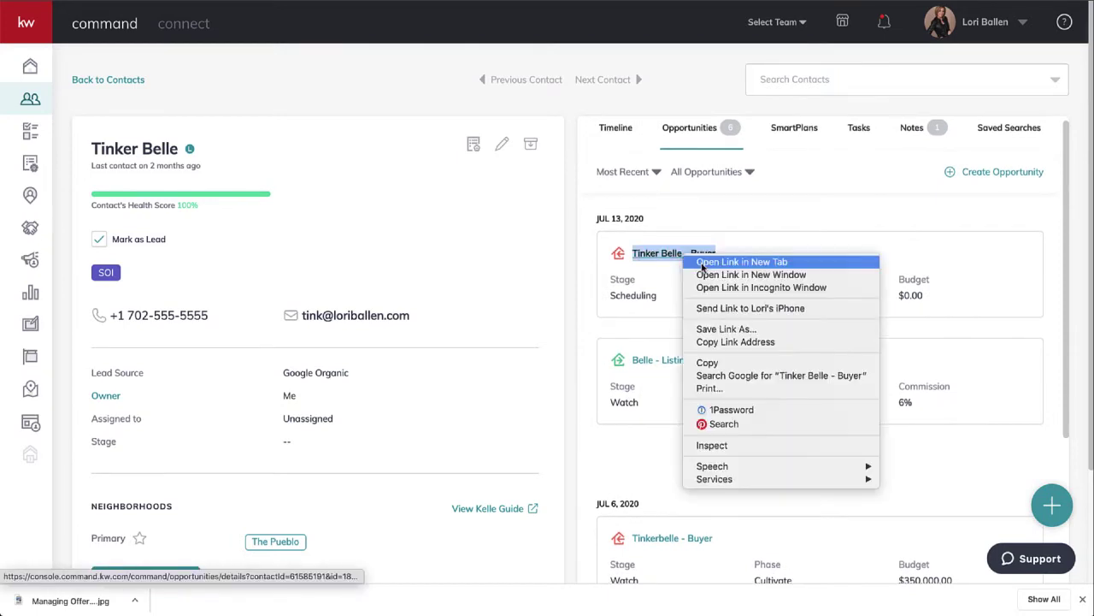
left_click(697, 260)
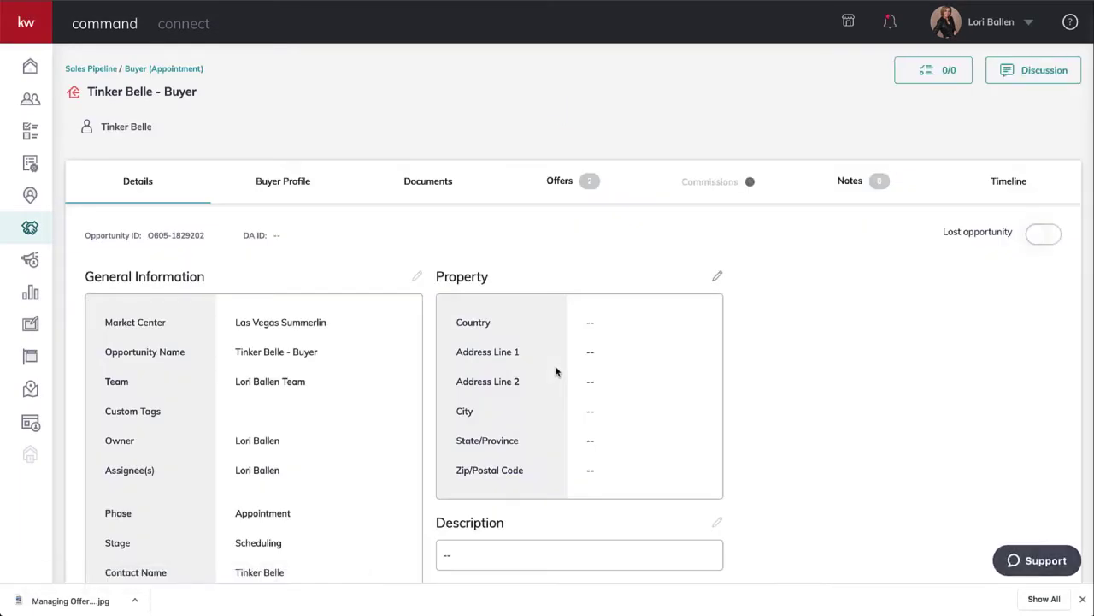
Examine the buyer opportunity's details, covering the General Information, Property and Description sections.
scroll(556, 371, "down", 2)
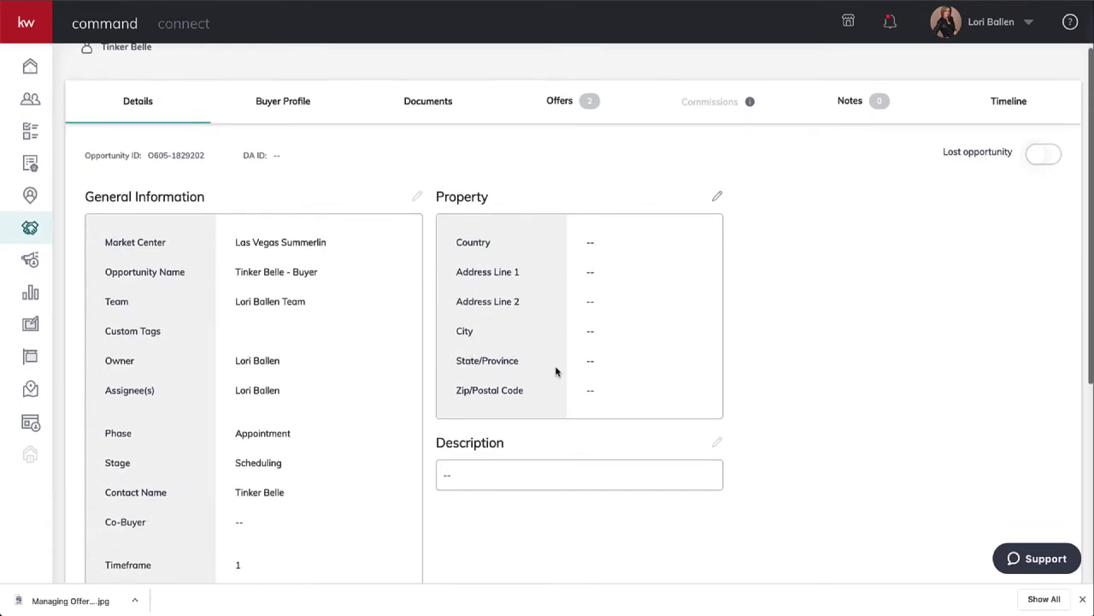
scroll(555, 371, "down", 1)
scroll(555, 372, "down", 3)
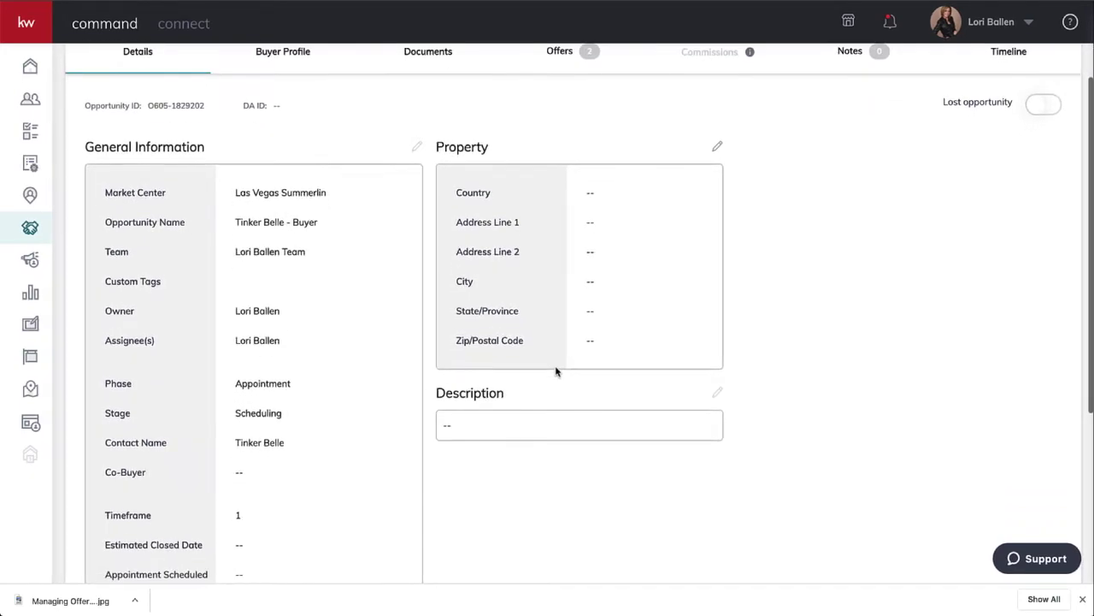
scroll(556, 372, "down", 6)
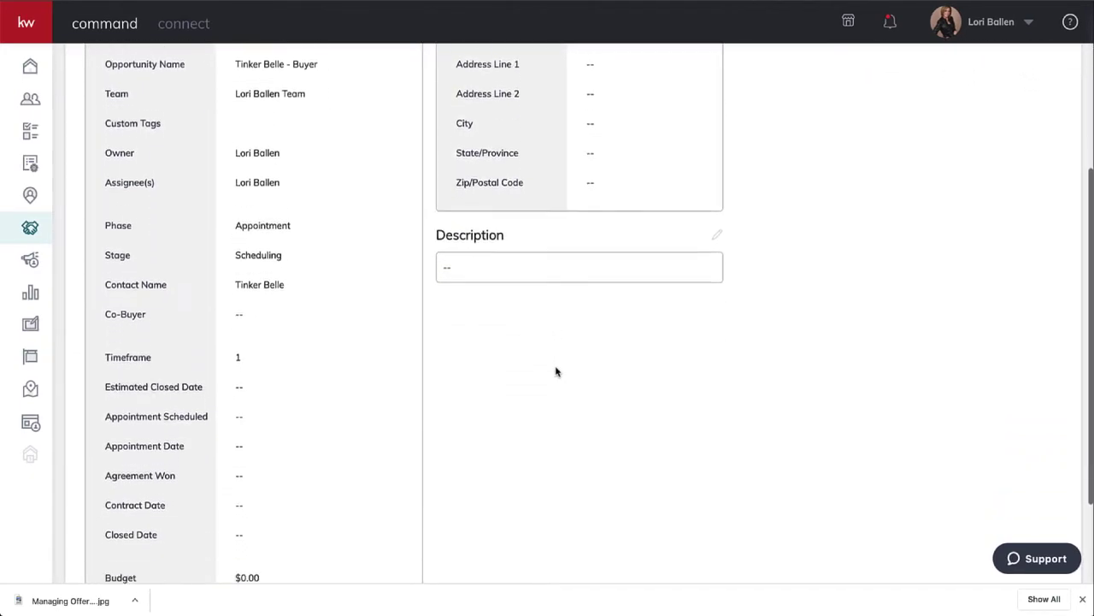
scroll(556, 371, "up", 2)
scroll(556, 371, "up", 10)
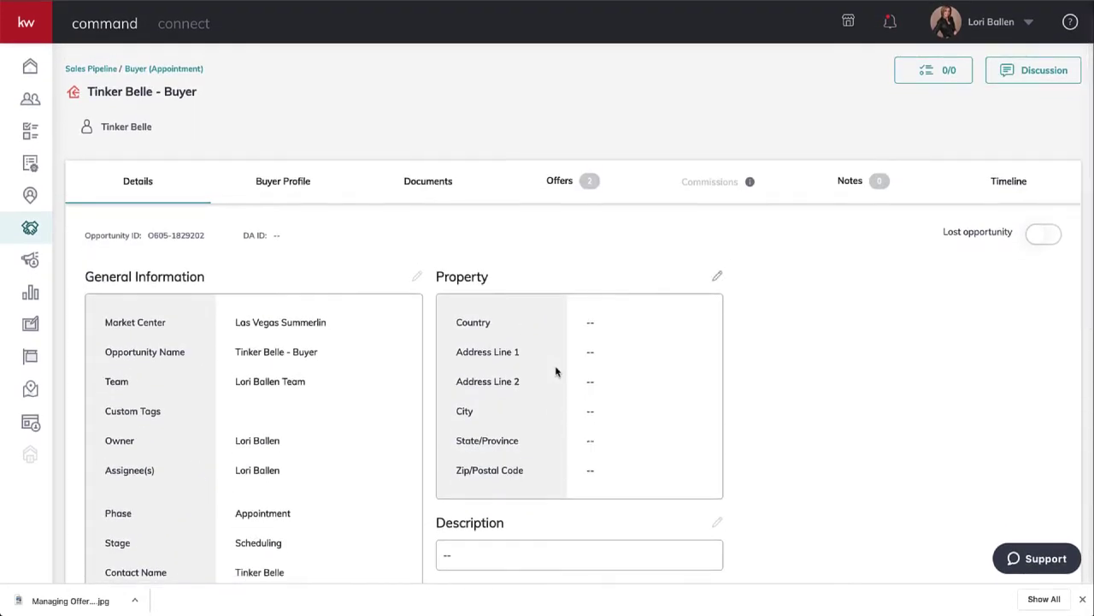
scroll(556, 371, "down", 3)
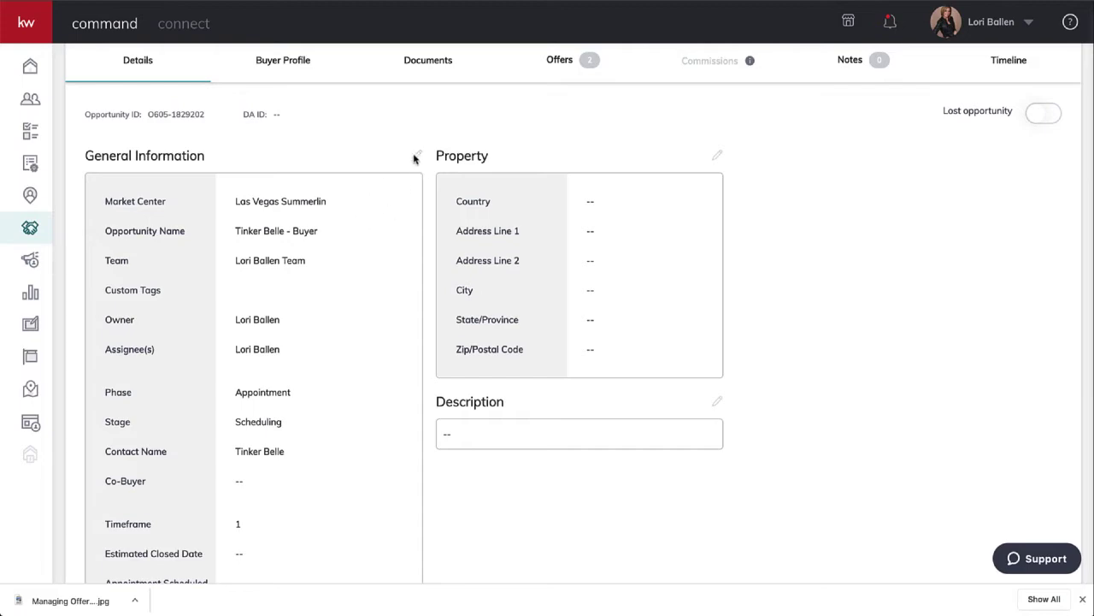
scroll(182, 149, "down", 1)
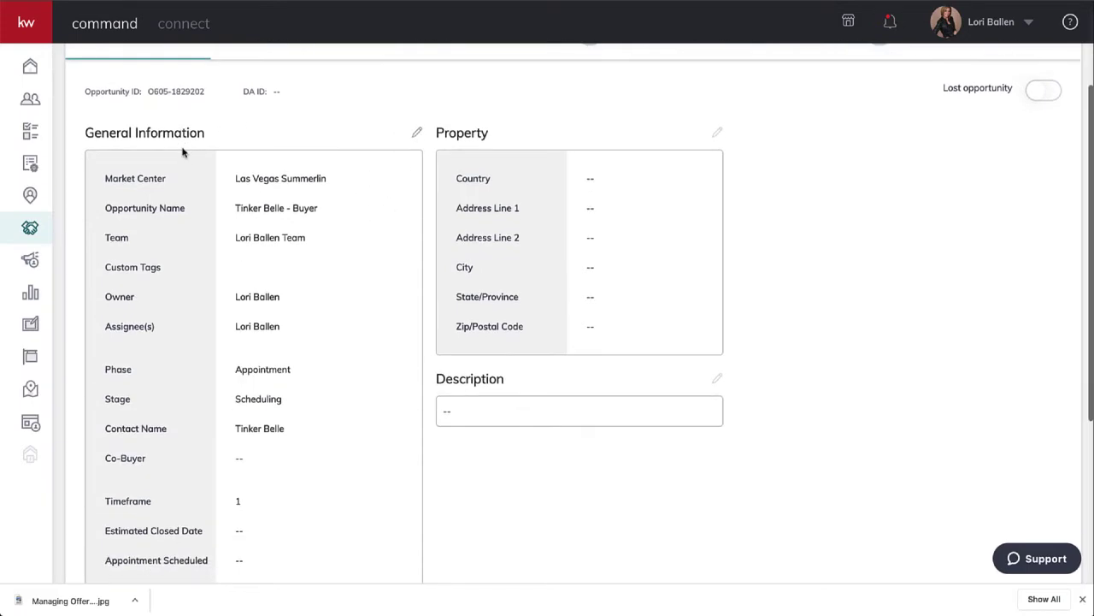
scroll(182, 152, "down", 4)
scroll(182, 152, "up", 6)
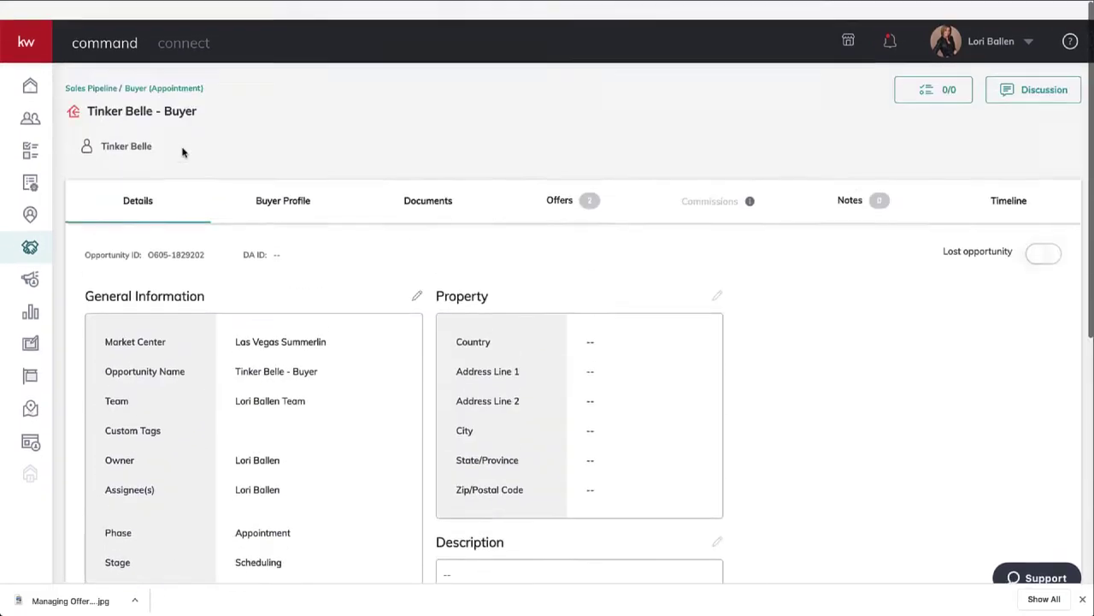
Review the buyer opportunity's details and its offer timeline, covering each offer's amounts, close date and status.
scroll(182, 152, "down", 1)
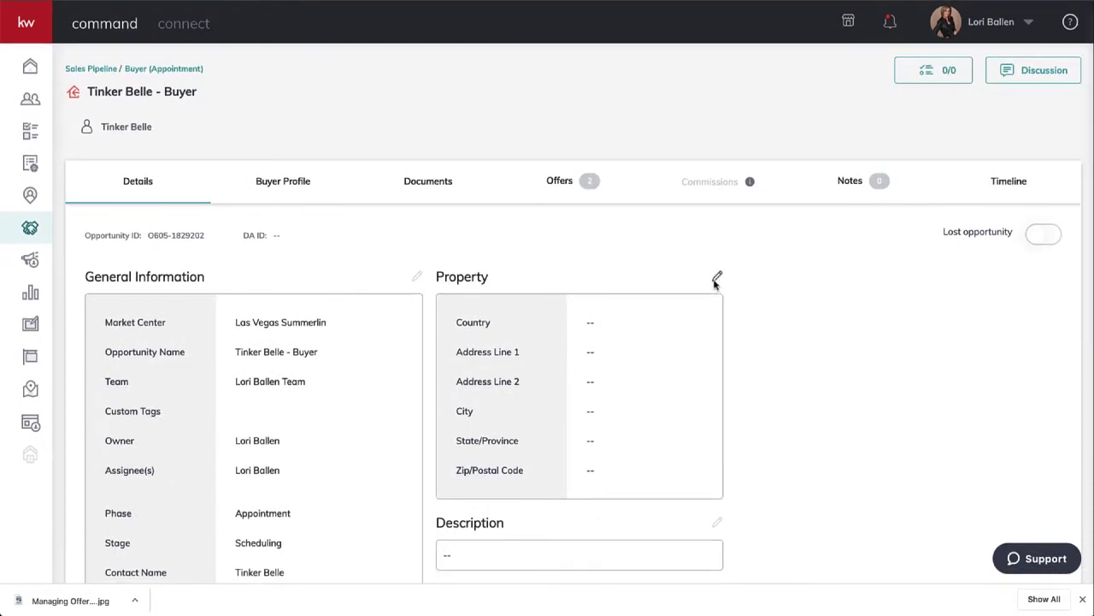
scroll(642, 335, "down", 3)
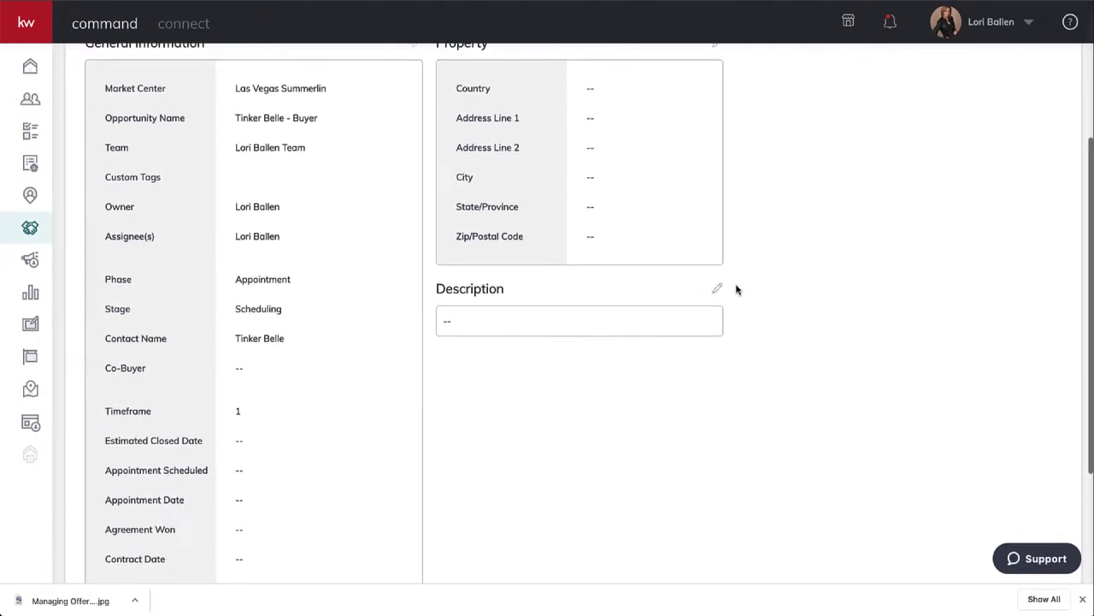
scroll(701, 306, "up", 3)
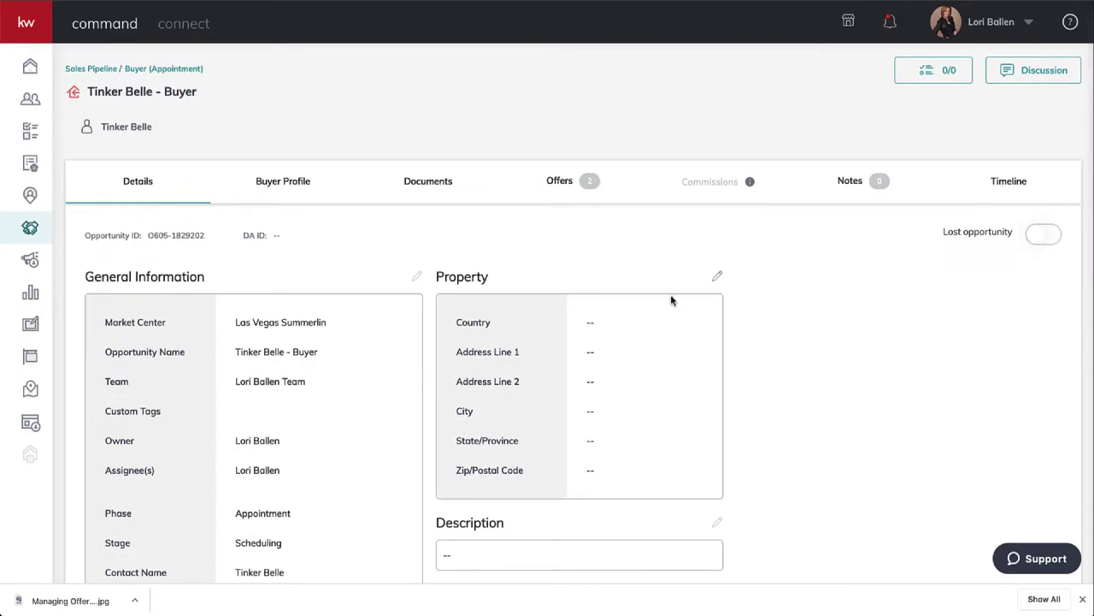
scroll(672, 299, "down", 1)
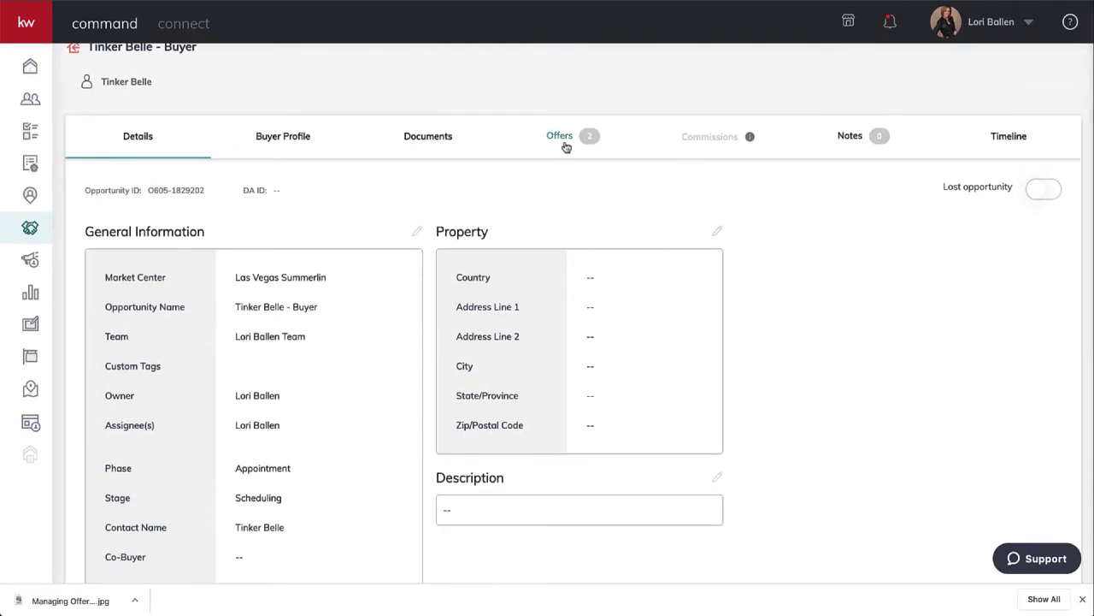
left_click(560, 136)
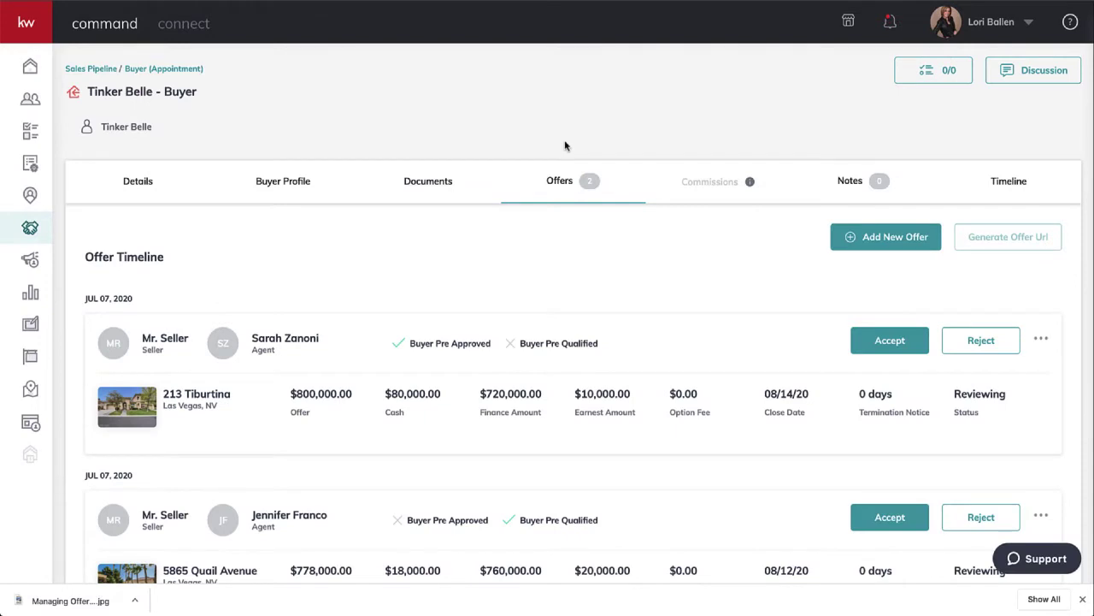
scroll(564, 145, "down", 1)
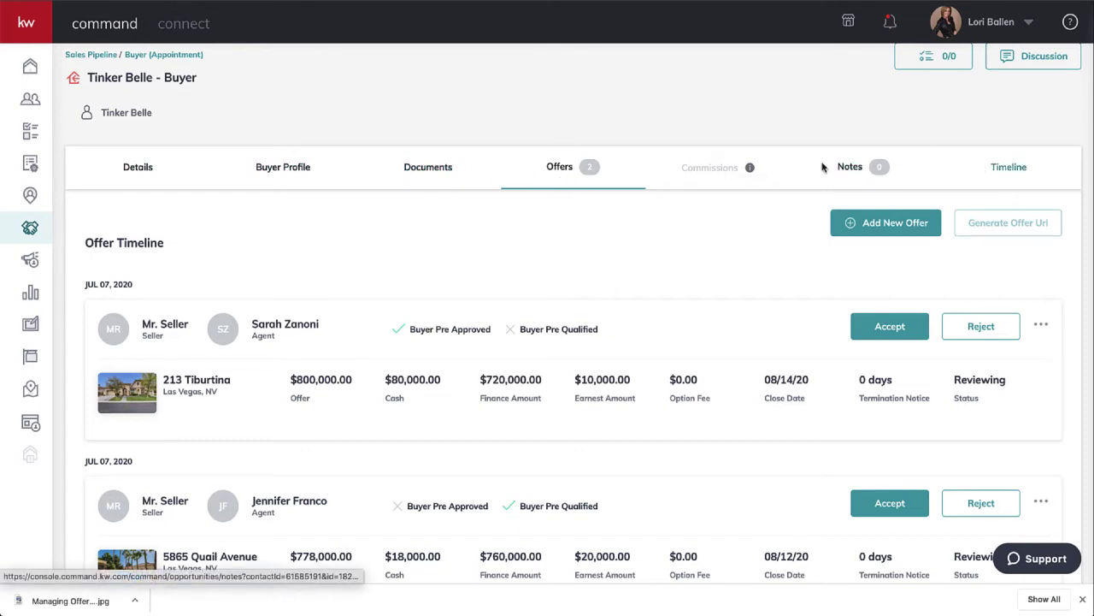
scroll(657, 244, "down", 1)
scroll(656, 245, "down", 1)
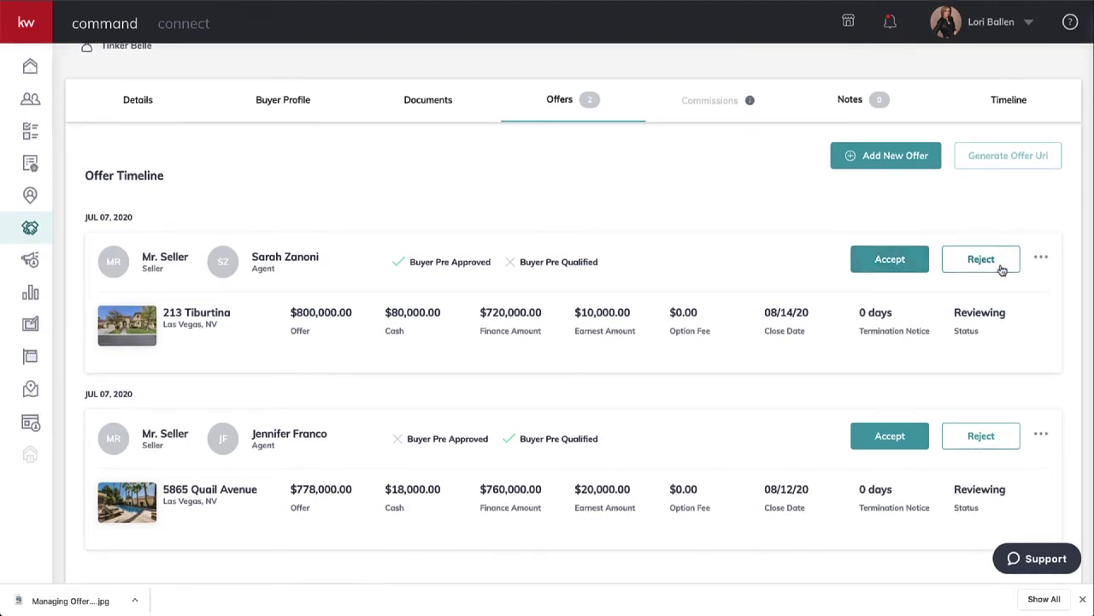
Try to email the $800,000 offer summary to the contact using the prefilled subject and message.
left_click(1044, 259)
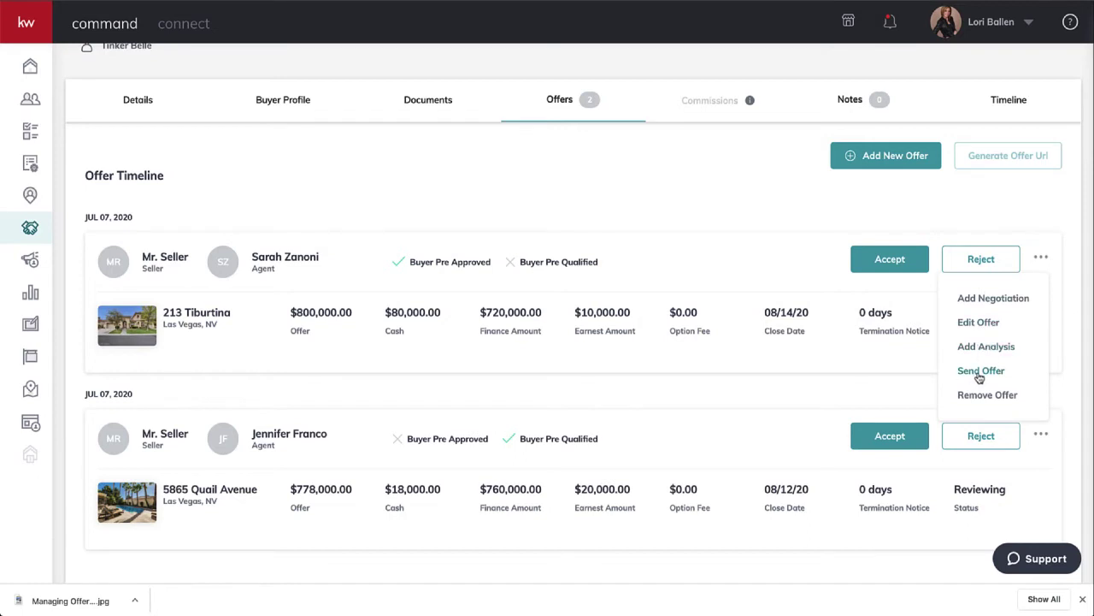
left_click(980, 375)
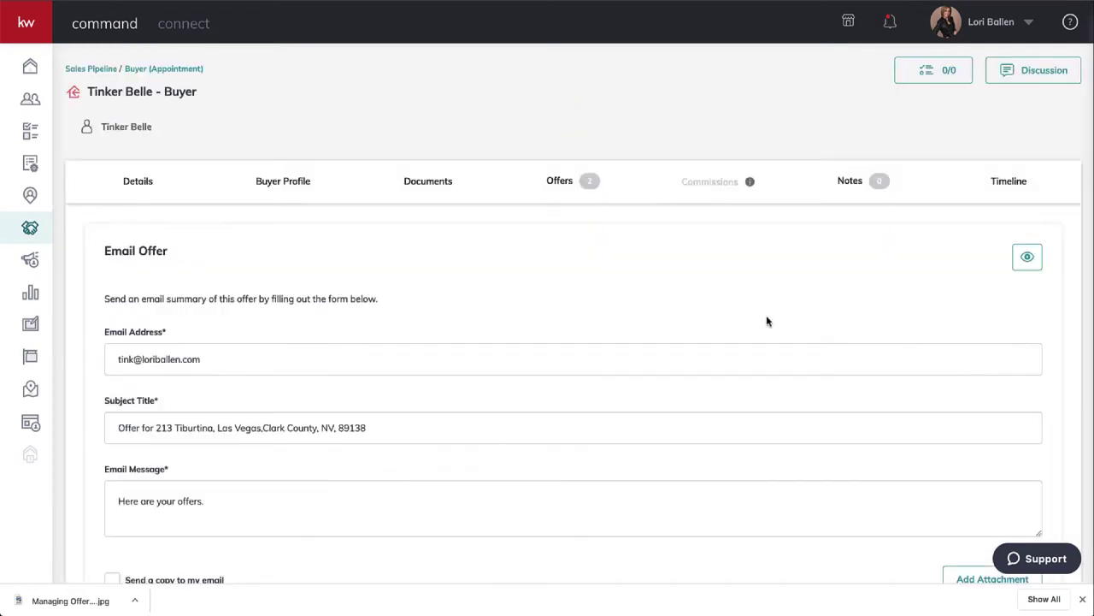
scroll(637, 314, "down", 3)
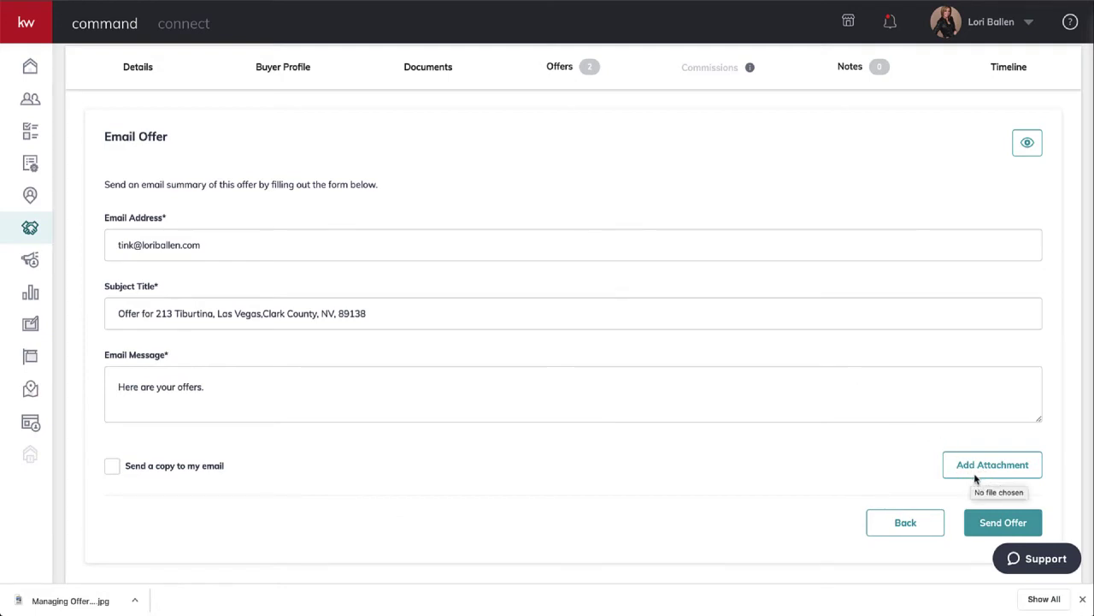
left_click(1003, 523)
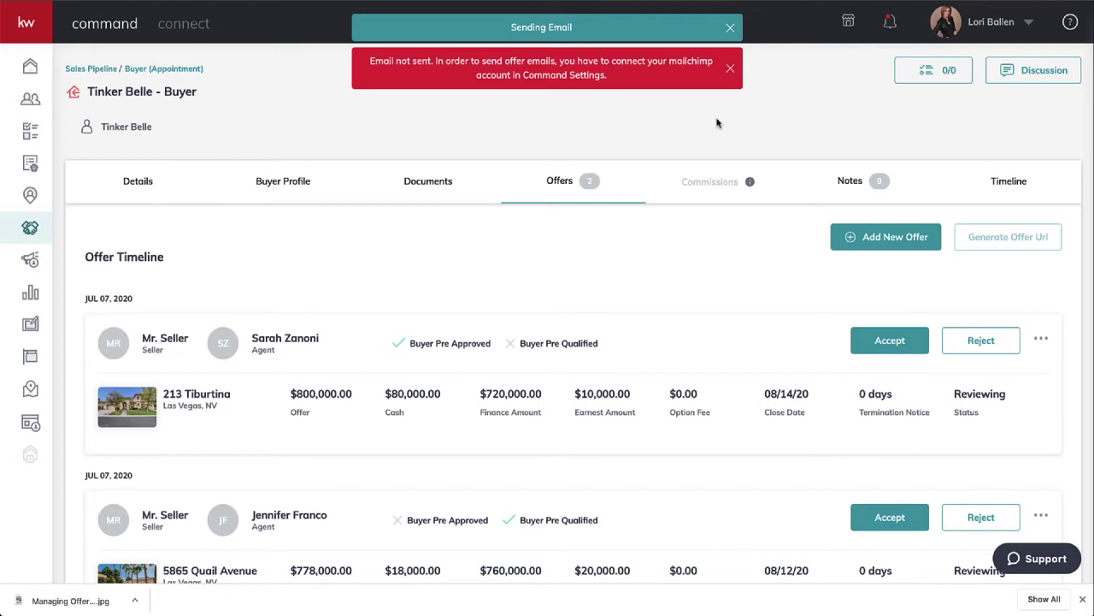
left_click(730, 68)
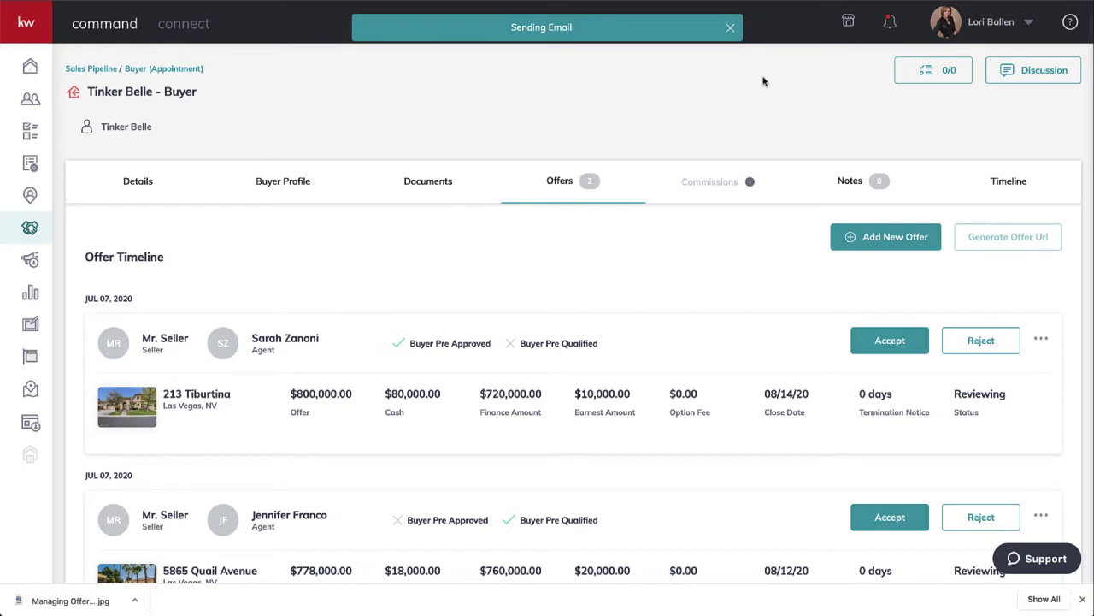
scroll(693, 145, "down", 1)
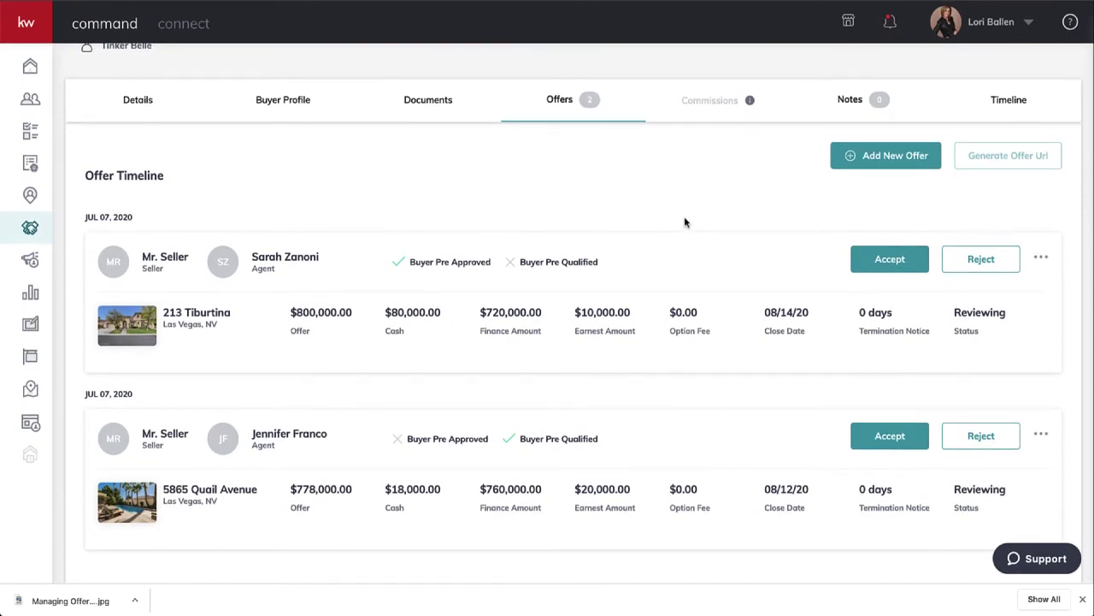
Return to the contact's opportunities and open the listing opportunity dated Jul 13, 2020.
left_click(239, 115)
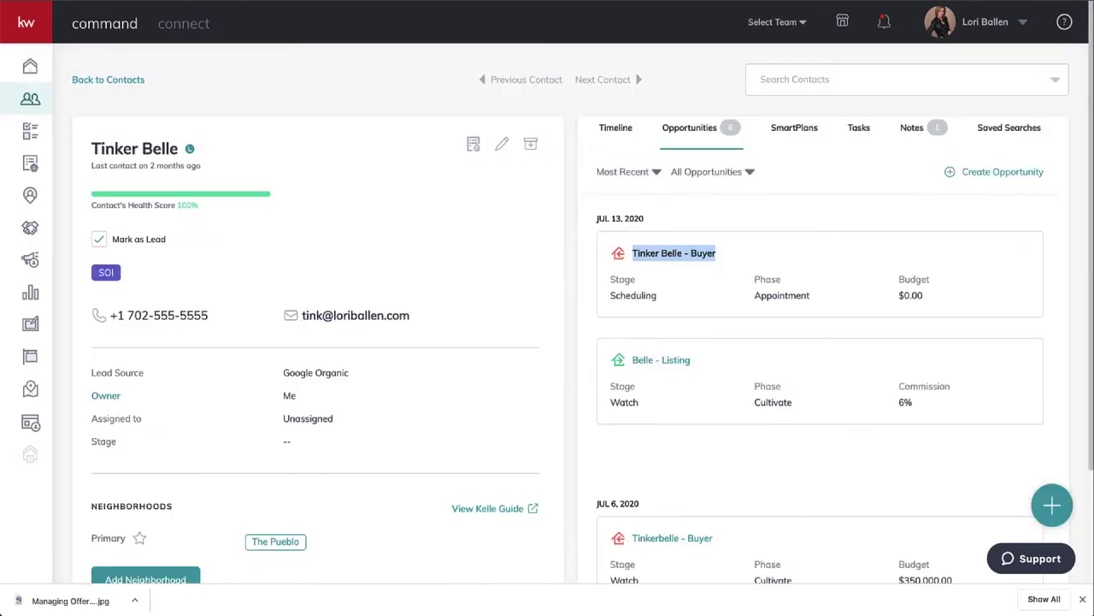
scroll(439, 242, "down", 1)
scroll(756, 448, "down", 1)
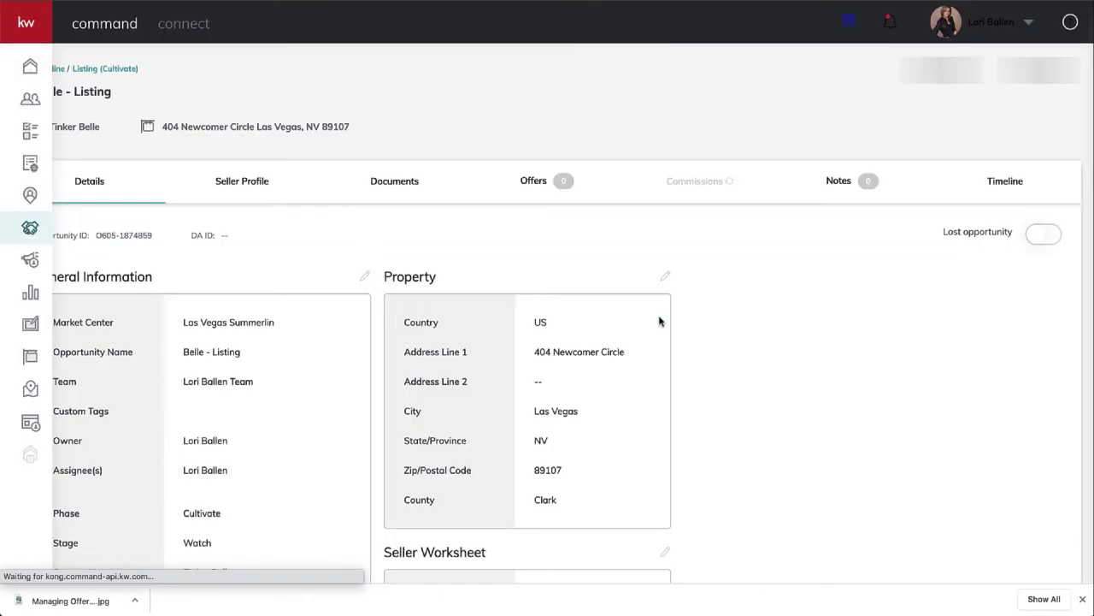
Review the listing opportunity's details, seller profile and documents checklist.
scroll(357, 293, "down", 1)
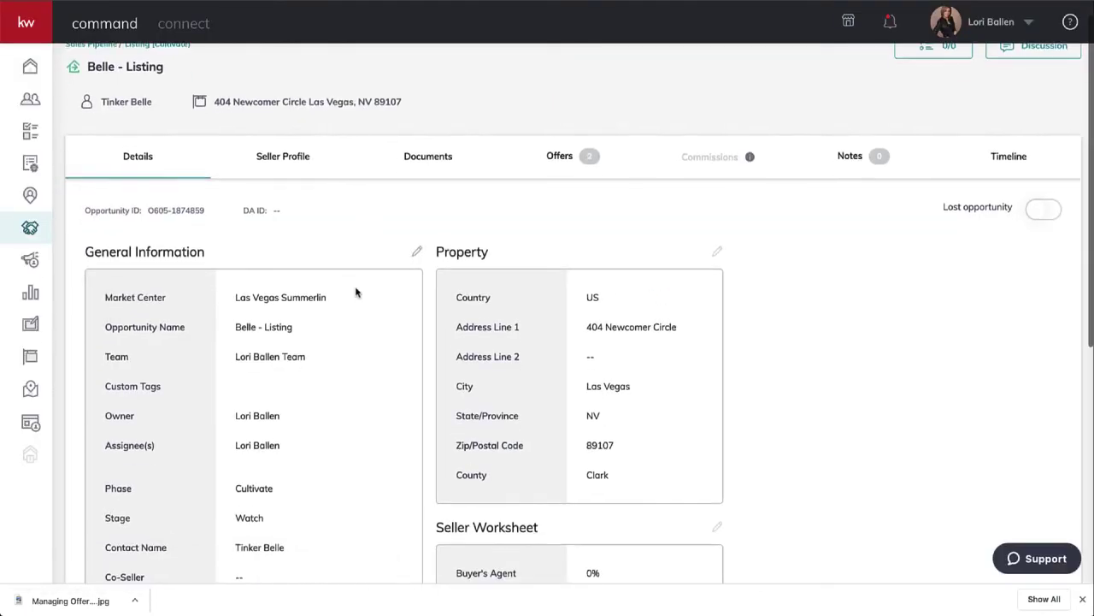
scroll(811, 333, "up", 1)
scroll(811, 332, "down", 1)
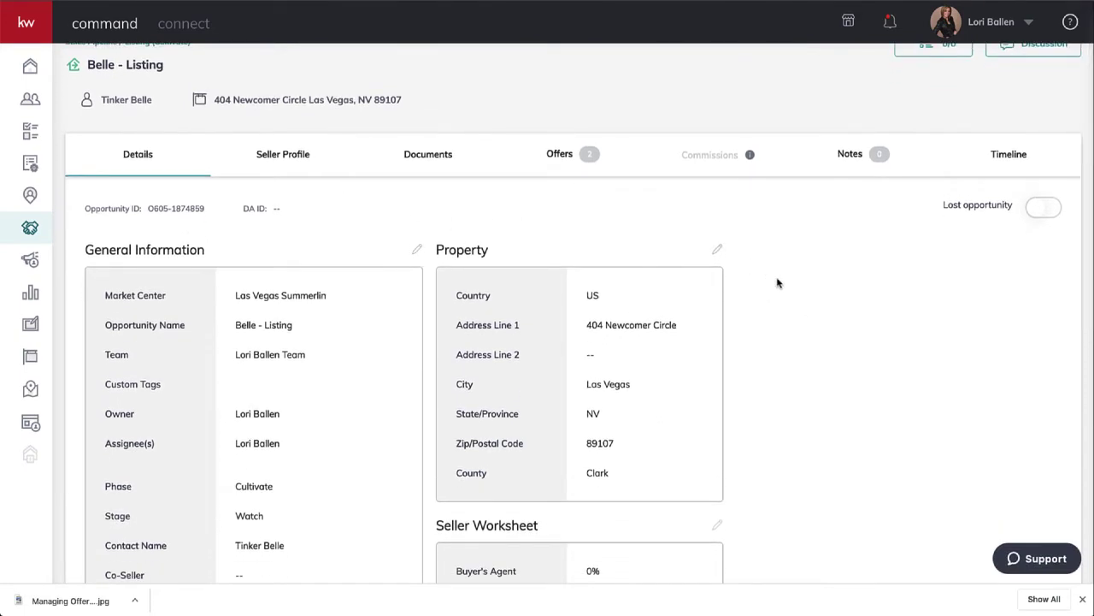
scroll(662, 337, "down", 3)
scroll(660, 339, "up", 3)
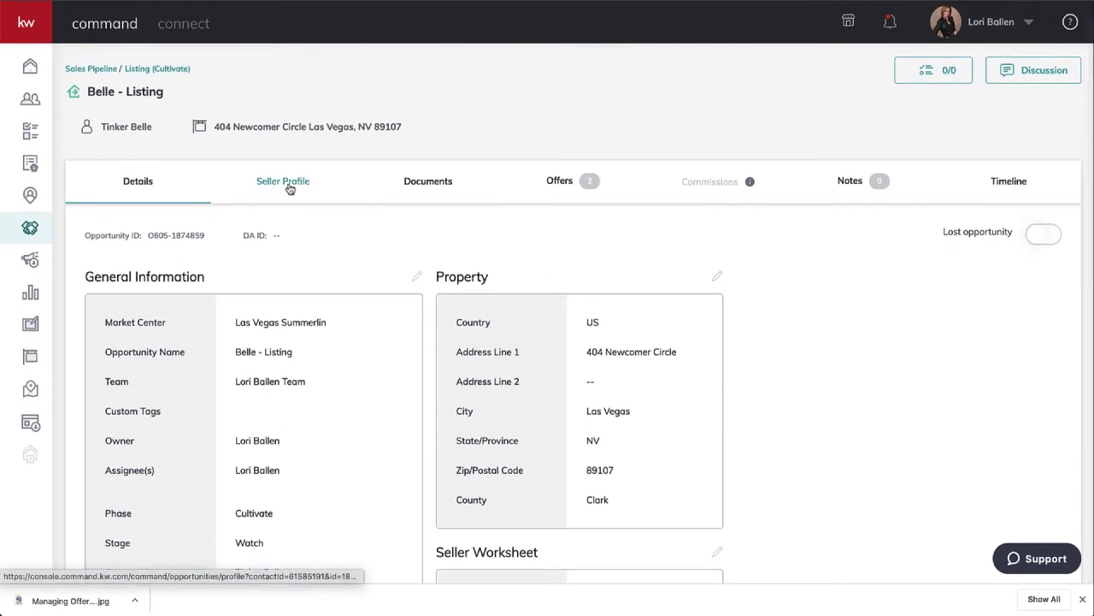
left_click(289, 188)
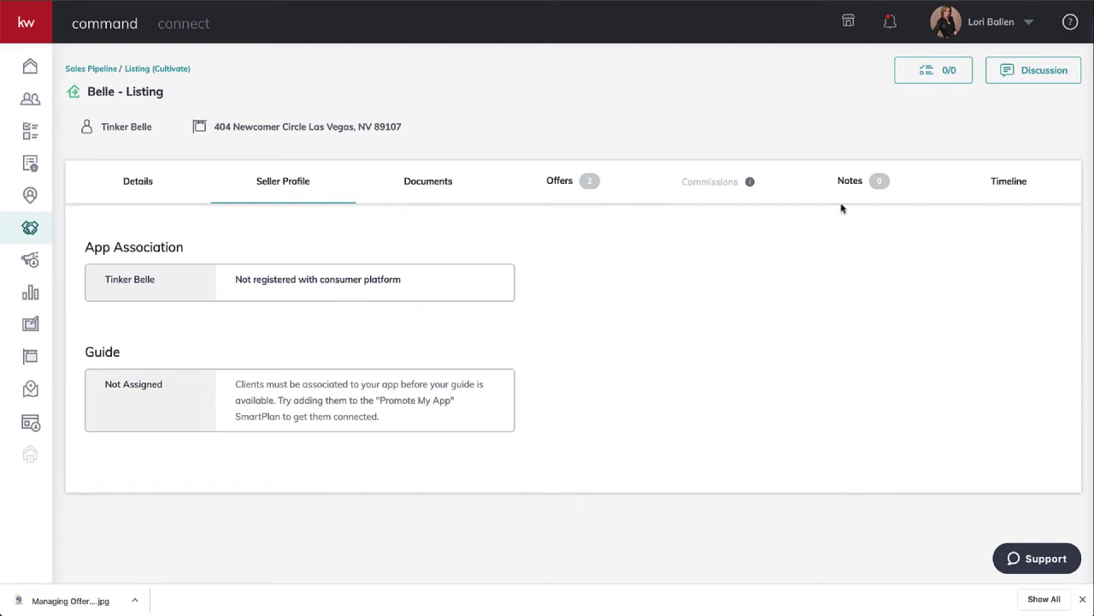
left_click(437, 191)
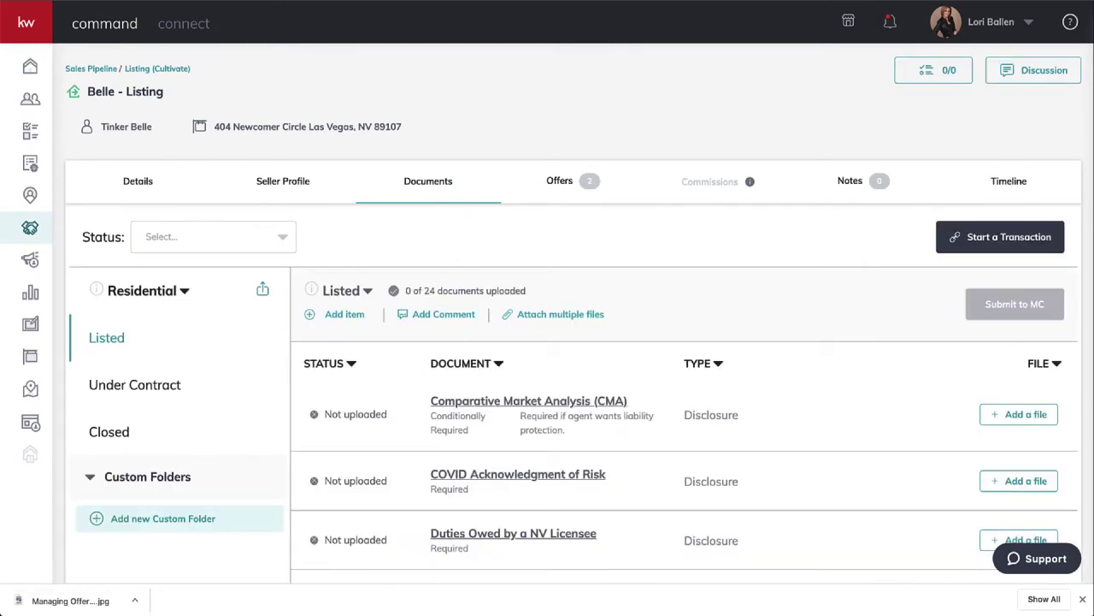
Examine the listing opportunity's offer timeline, checking each offer's price, financing, earnest amount, close date and status.
left_click(561, 188)
scroll(562, 188, "down", 1)
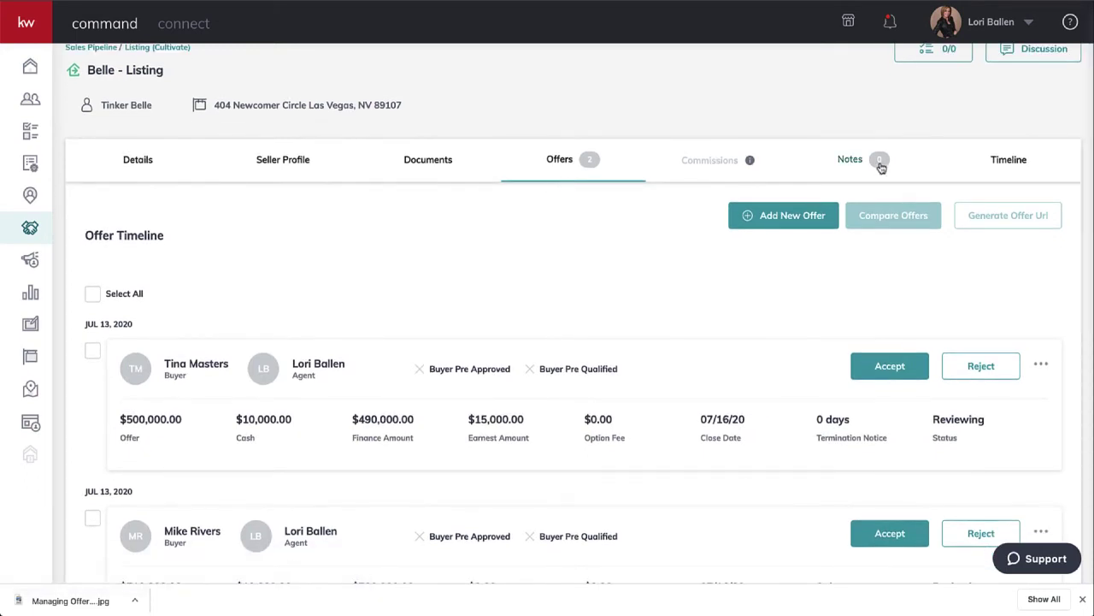
scroll(659, 215, "down", 2)
scroll(659, 218, "down", 2)
scroll(659, 218, "up", 2)
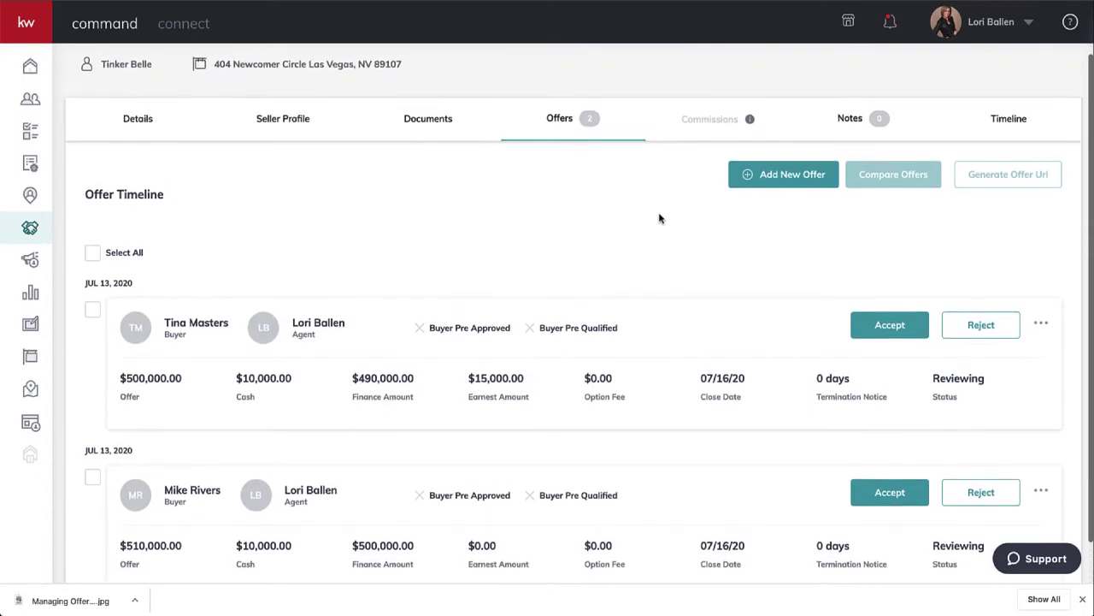
scroll(659, 218, "down", 3)
scroll(659, 218, "up", 5)
scroll(660, 218, "down", 3)
scroll(659, 218, "down", 1)
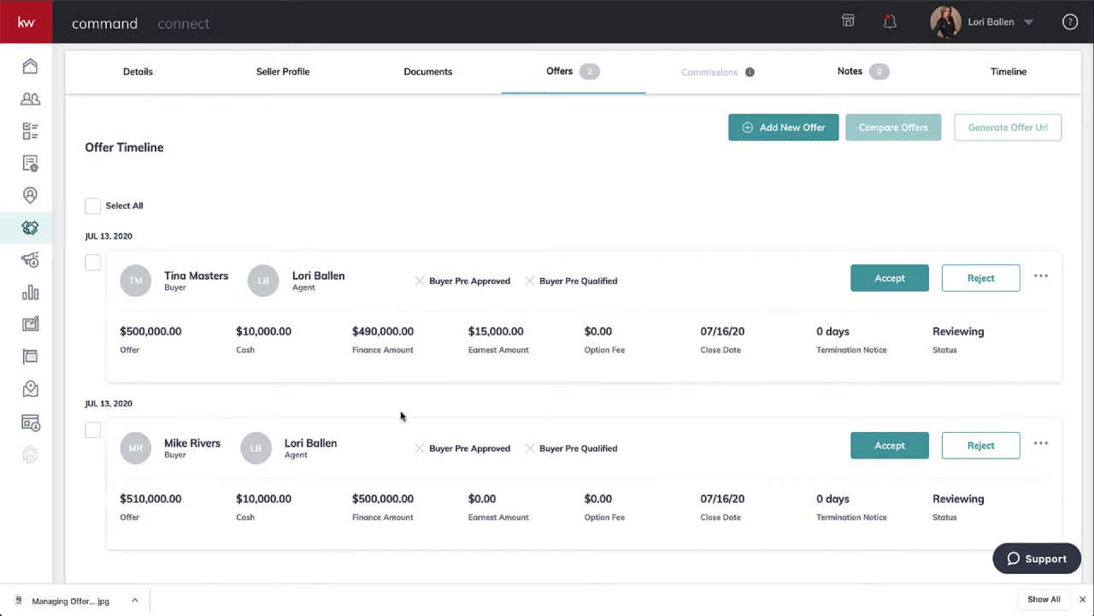
scroll(401, 415, "up", 2)
scroll(401, 415, "down", 2)
Select all offers on the listing opportunity and open their side-by-side comparison.
left_click(89, 267)
left_click(92, 430)
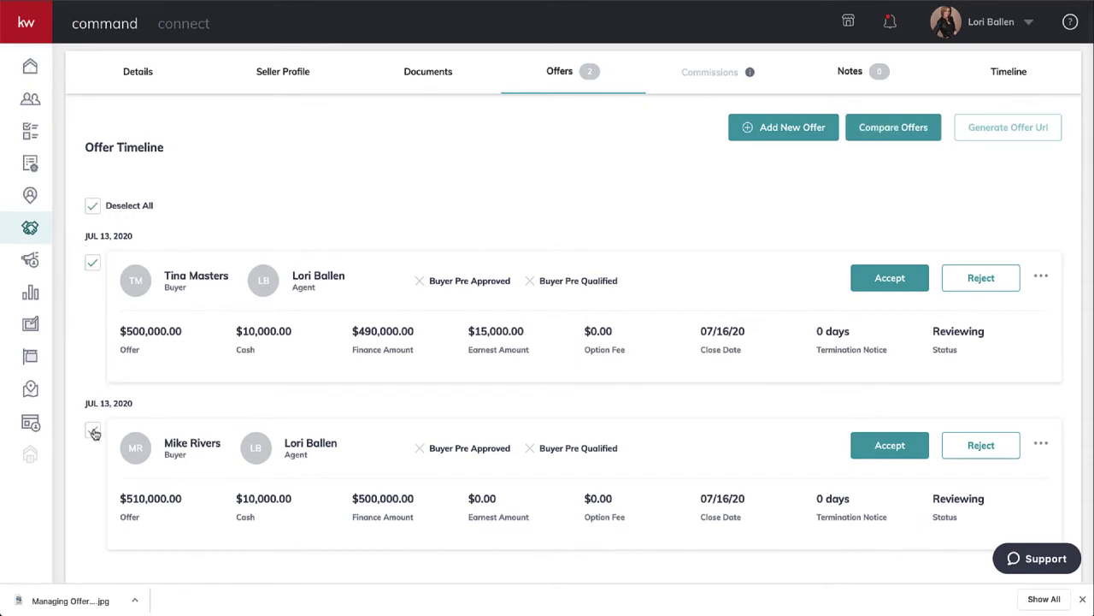
left_click(92, 208)
left_click(93, 210)
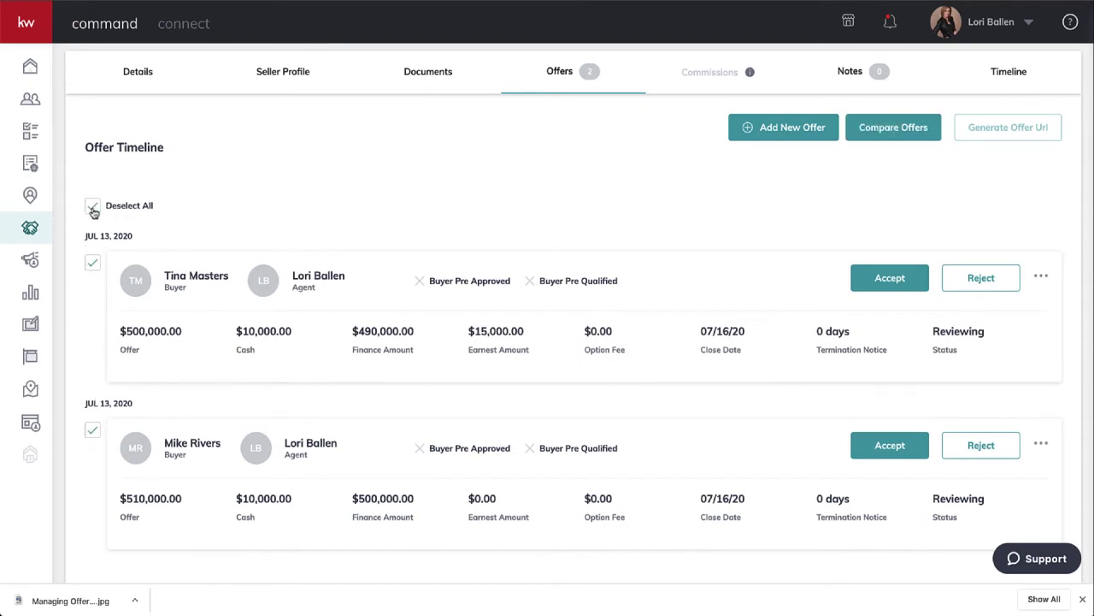
left_click(894, 129)
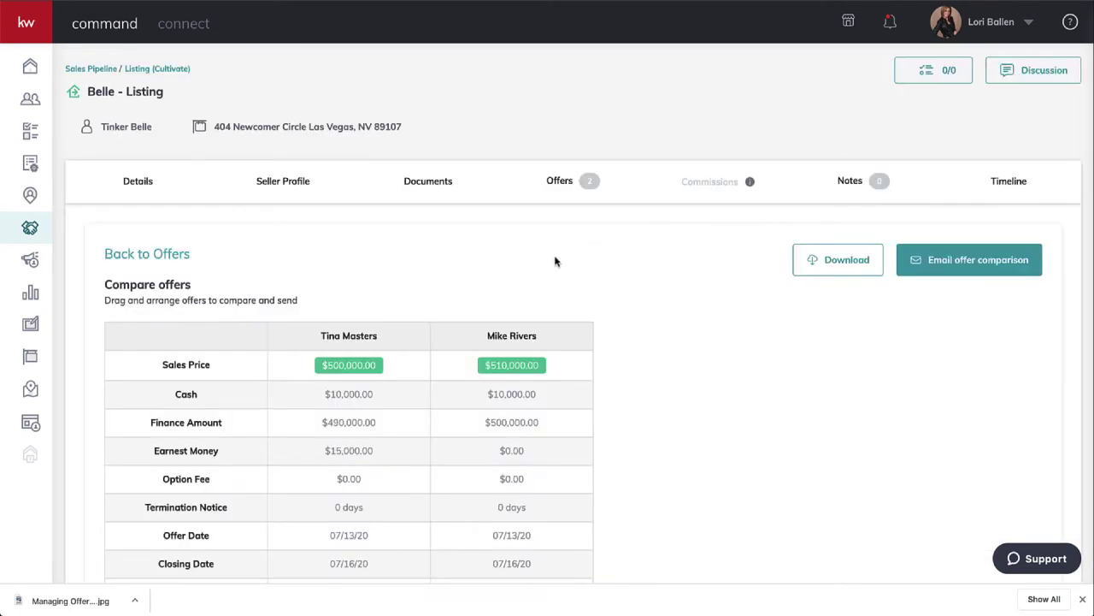
Examine the offer comparison table from sales price and dates through summary, pros, cons and buyer qualification.
scroll(554, 261, "down", 2)
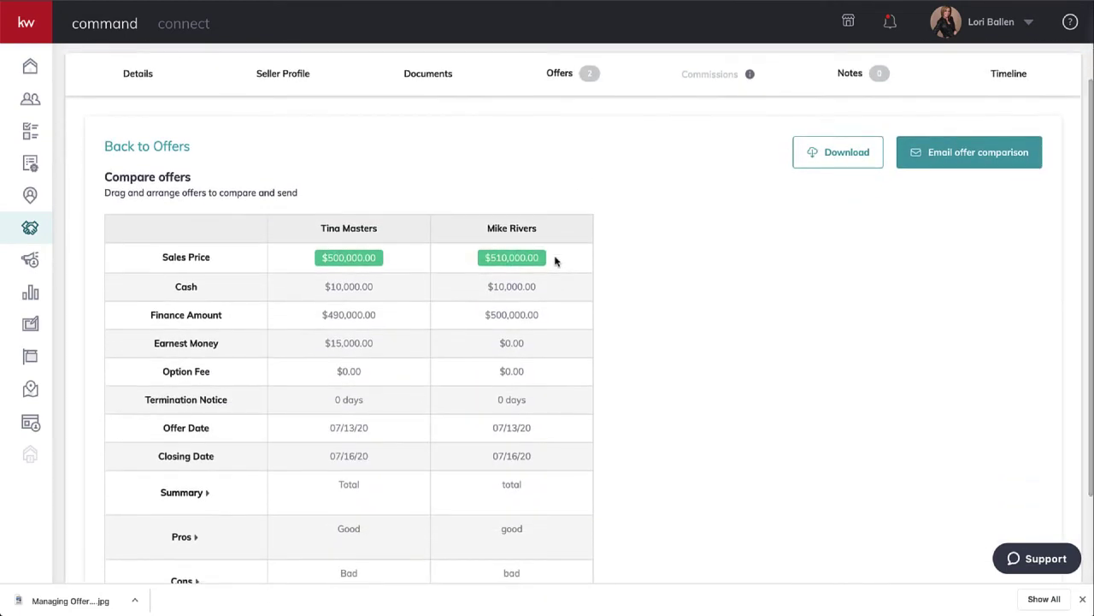
scroll(555, 261, "down", 2)
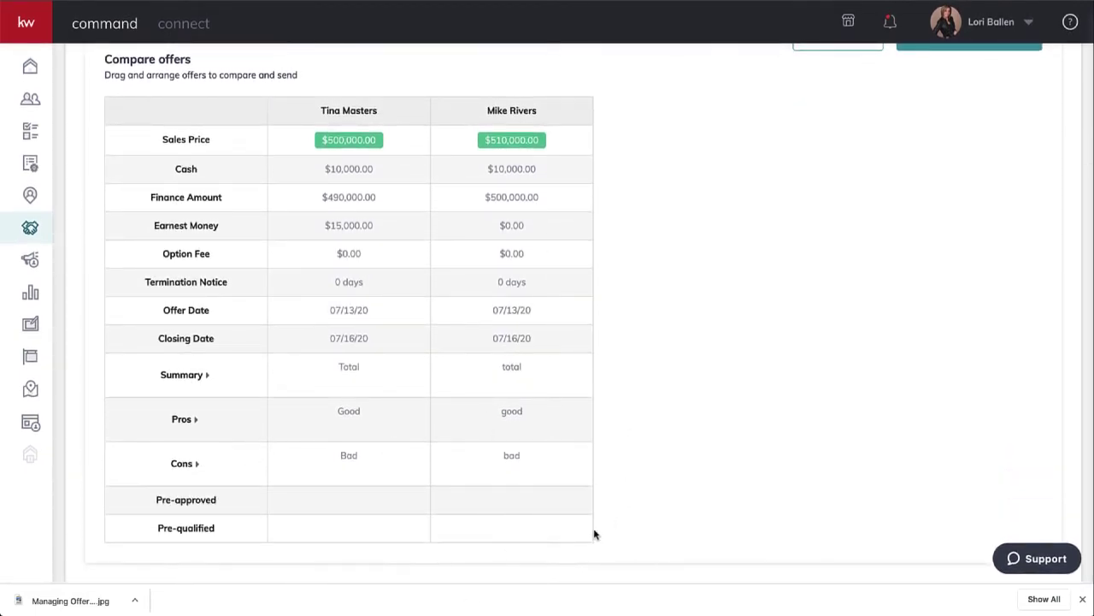
scroll(587, 420, "up", 2)
scroll(587, 421, "down", 2)
scroll(434, 463, "up", 1)
scroll(435, 462, "up", 1)
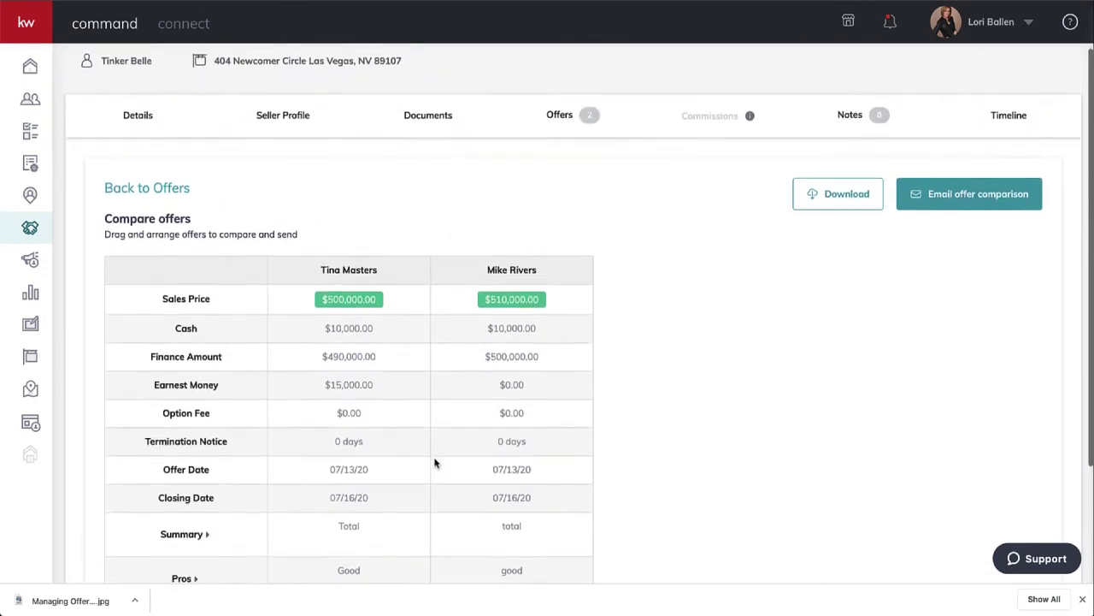
scroll(435, 460, "down", 3)
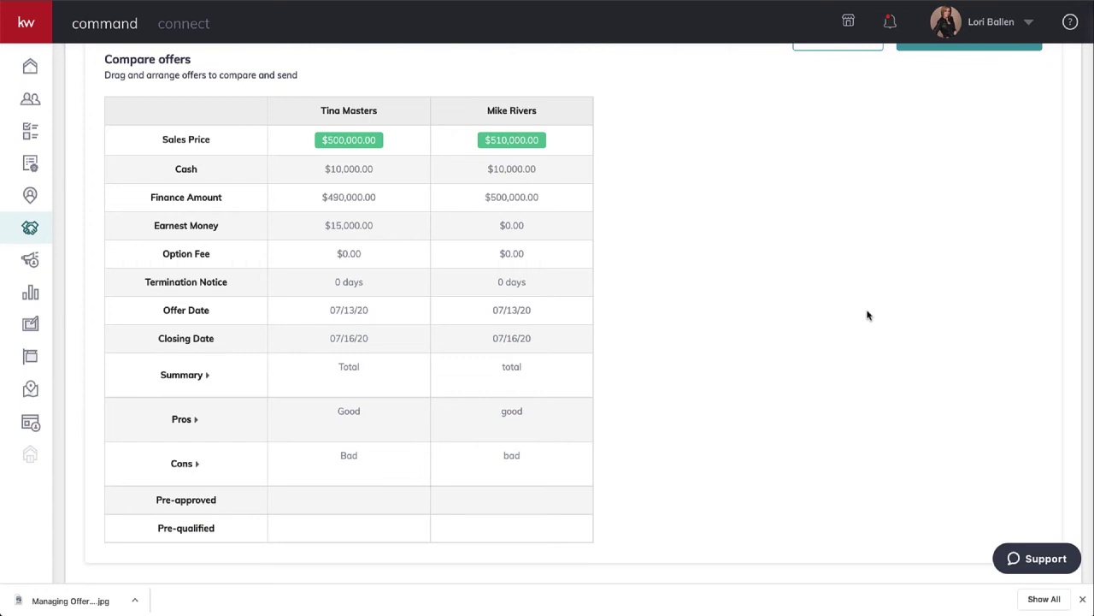
scroll(868, 315, "up", 2)
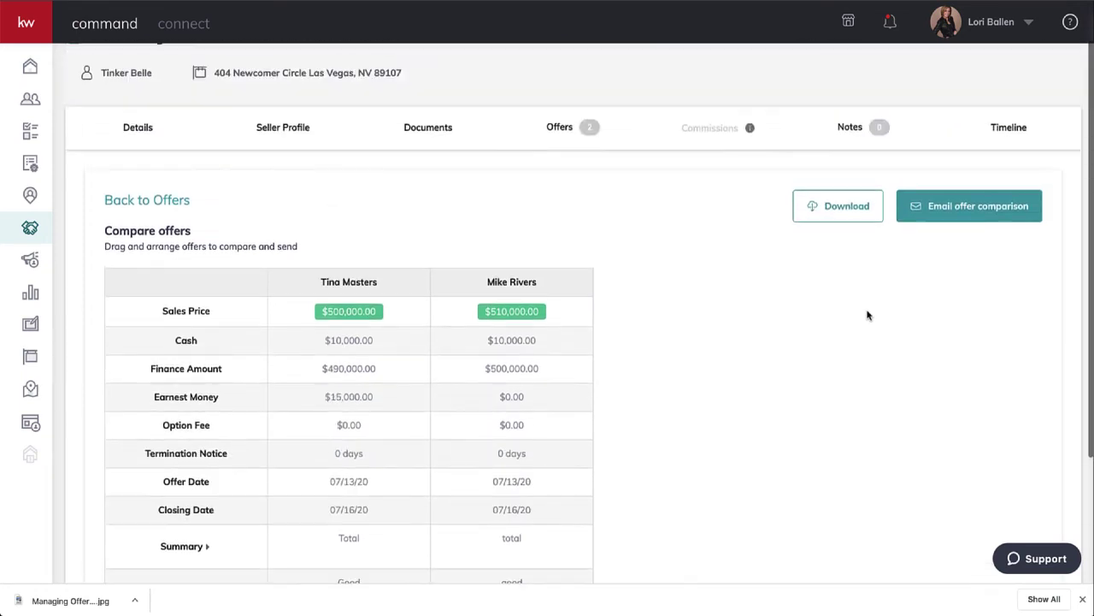
scroll(868, 315, "down", 1)
scroll(868, 315, "down", 1)
scroll(867, 313, "up", 1)
scroll(867, 313, "down", 1)
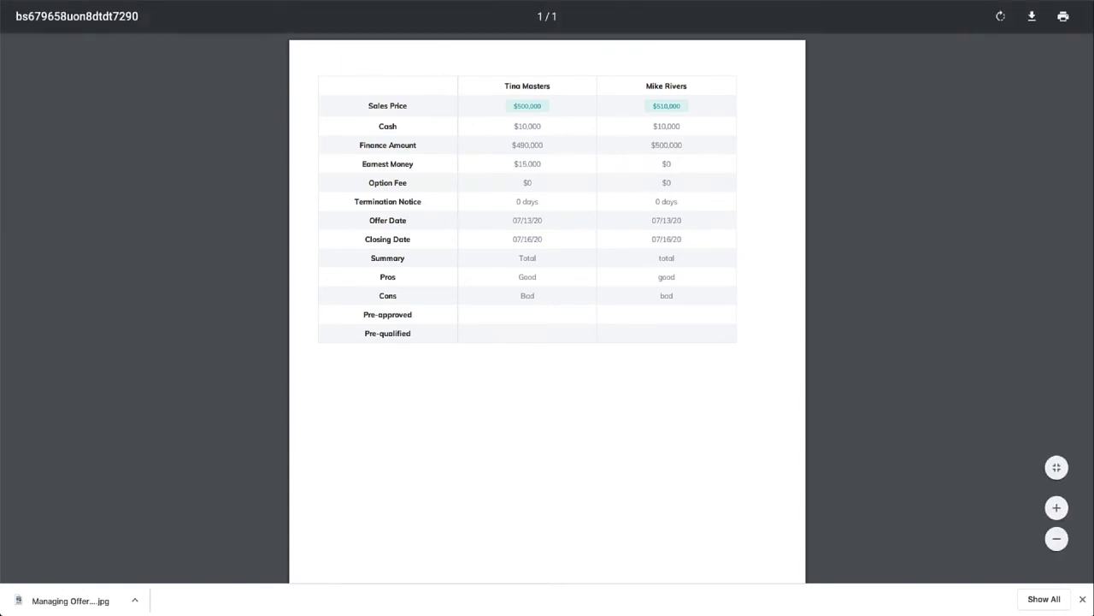
Capture a screenshot of the offer comparison table in the PDF, and check the PDF's save options without saving it.
key("ctrl+w")
mouse_move(291, 52)
left_mouse_down()
mouse_move(715, 300)
mouse_move(845, 463)
left_mouse_up()
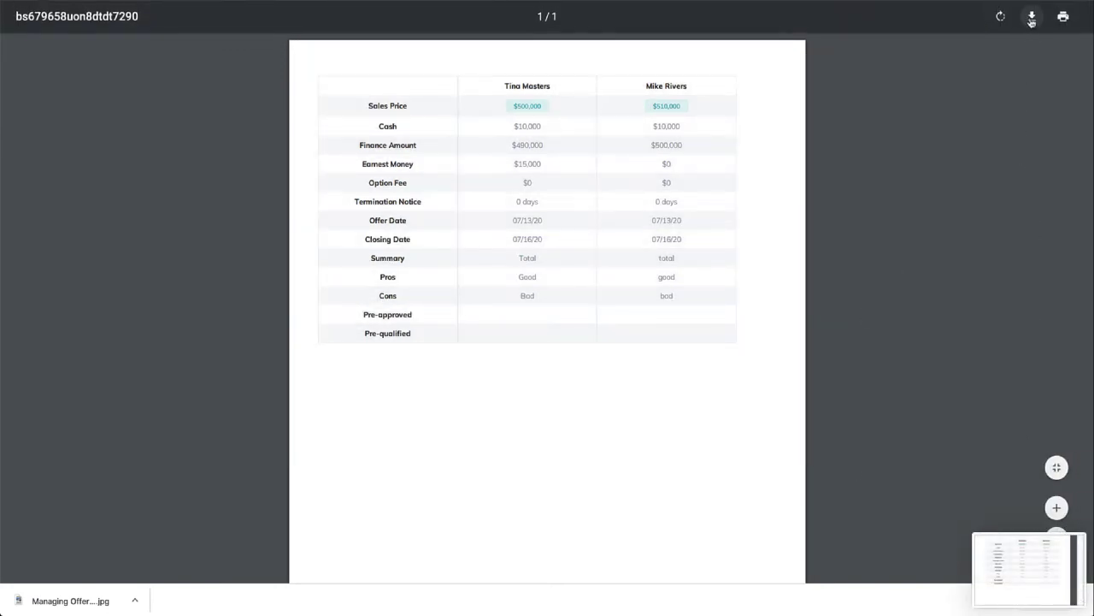
left_click(1032, 18)
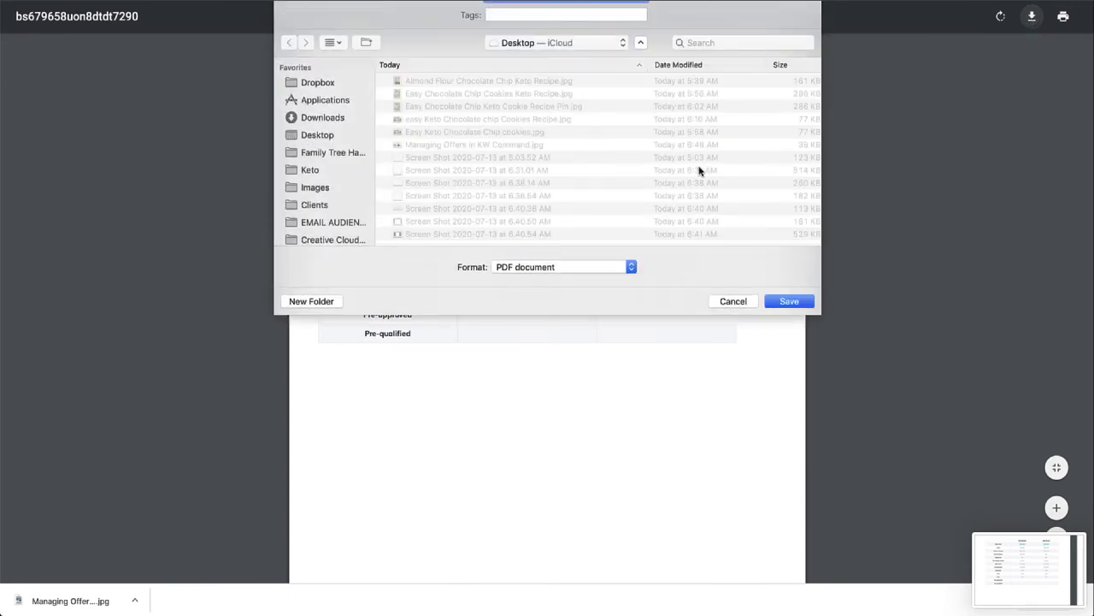
left_click(737, 306)
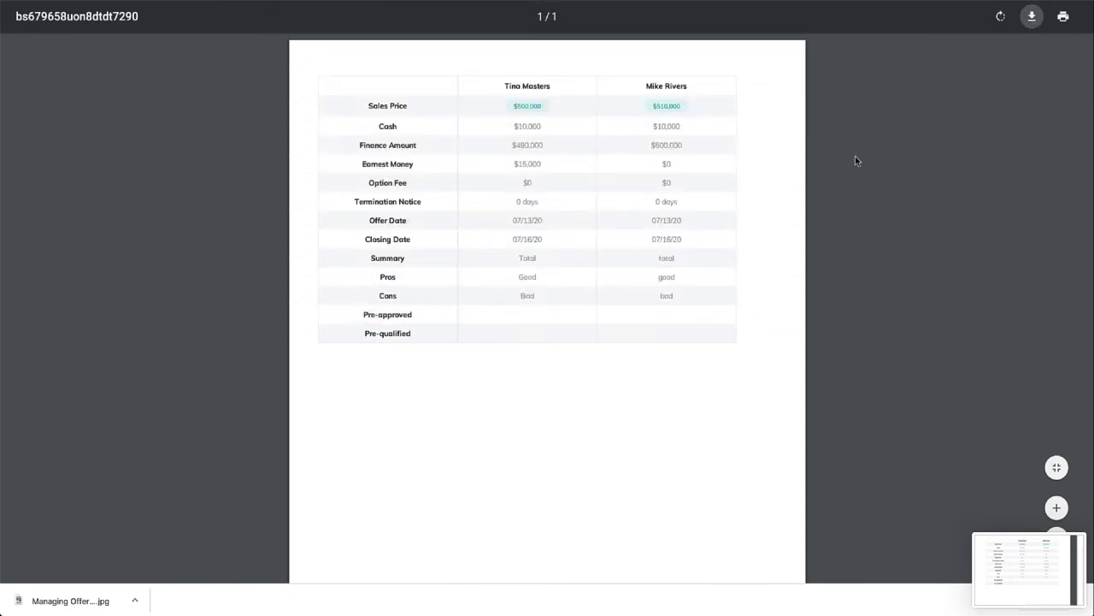
Check the comparison PDF's print options with Save as PDF as destination, cancel without saving, and close the PDF.
left_click(1063, 17)
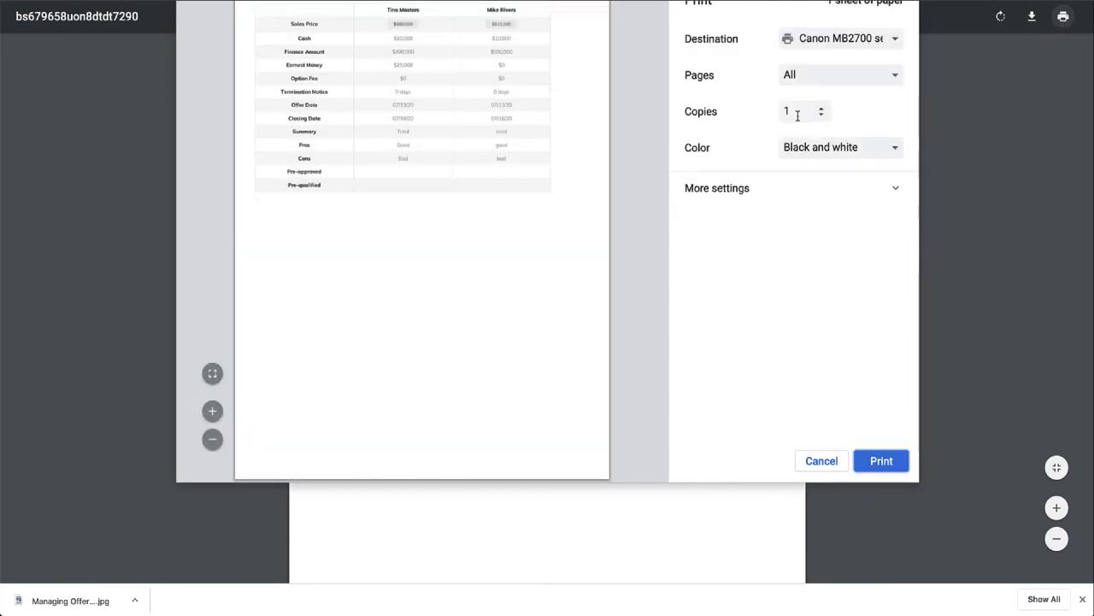
left_click(833, 45)
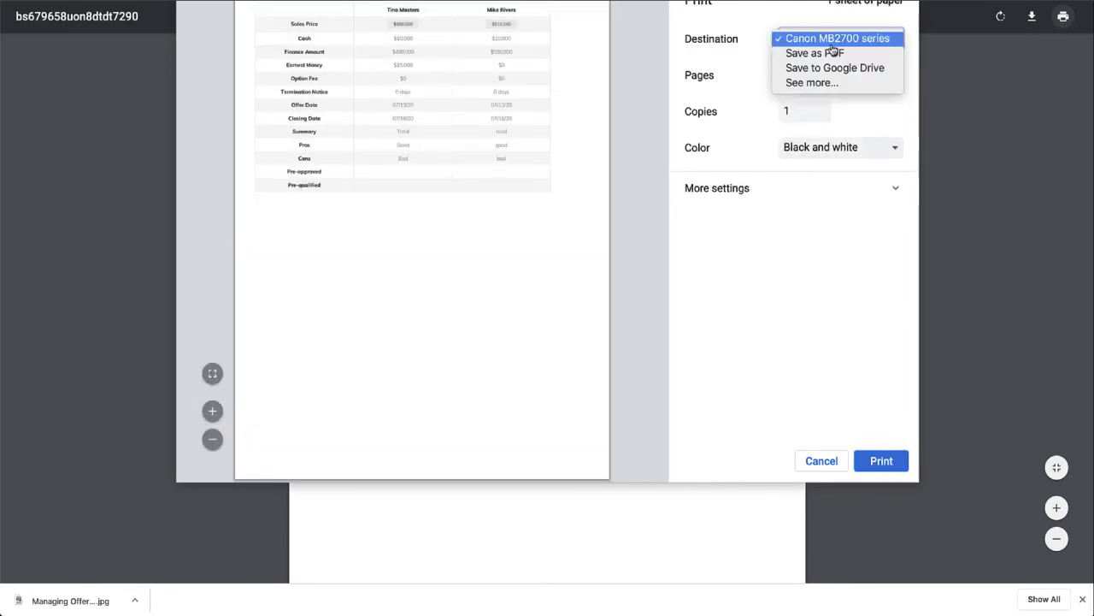
left_click(831, 56)
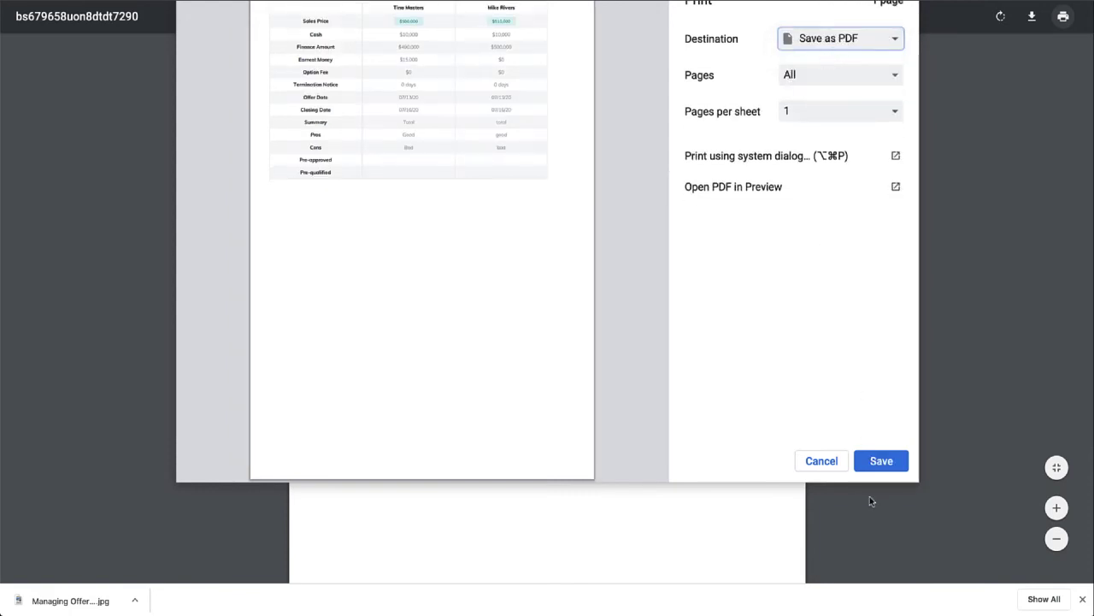
left_click(830, 462)
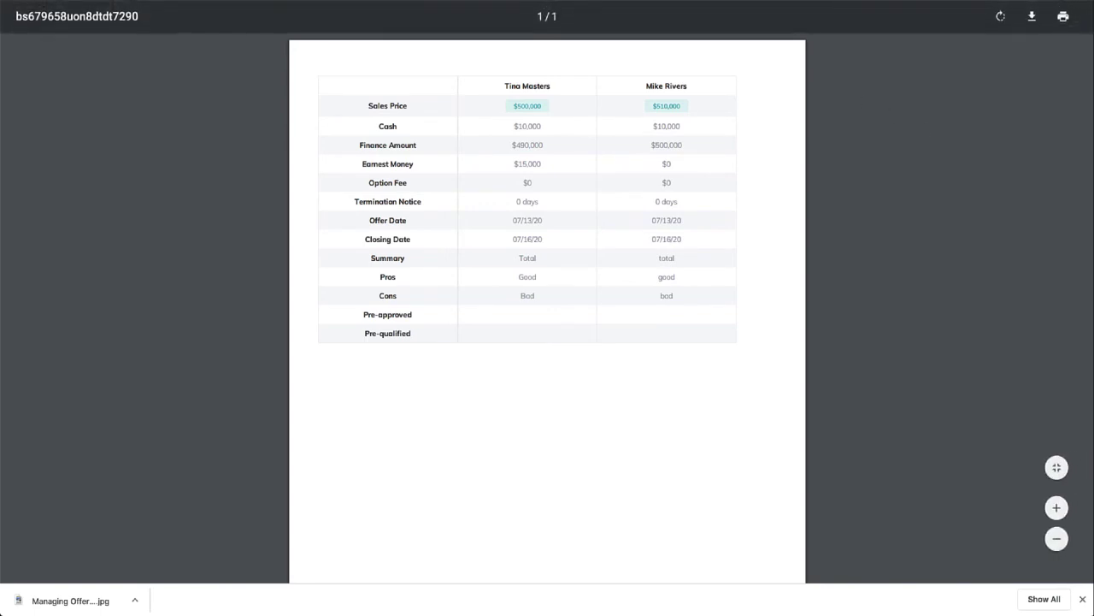
key("ctrl+w")
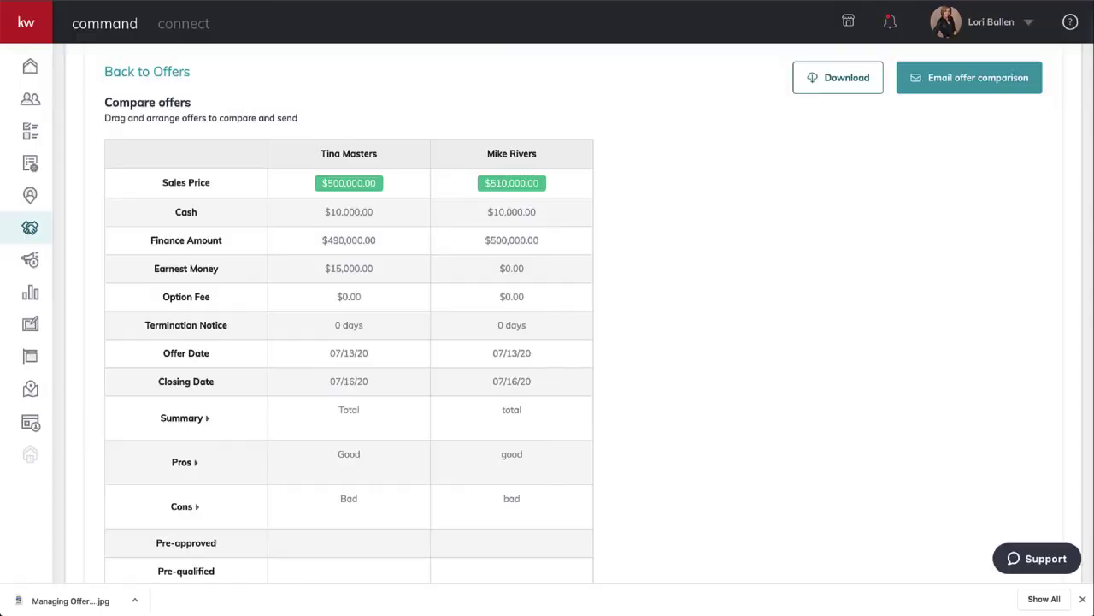
Try to email the offer comparison to the seller with the subject "You have 2 offers!", and dismiss the error notice.
left_click(999, 81)
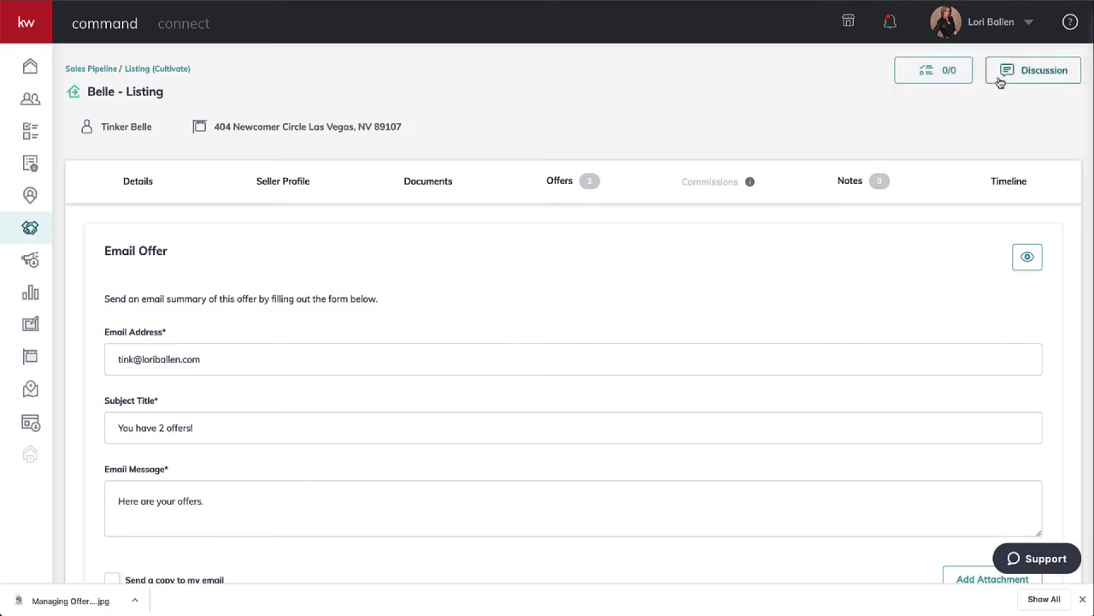
scroll(621, 266, "down", 1)
scroll(622, 266, "down", 2)
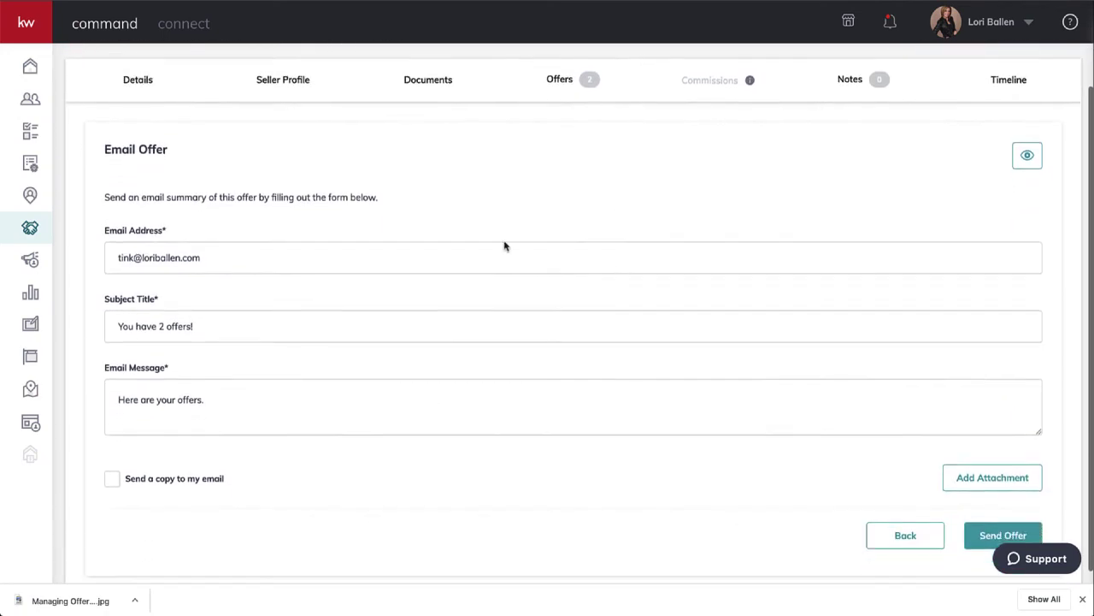
scroll(189, 188, "down", 1)
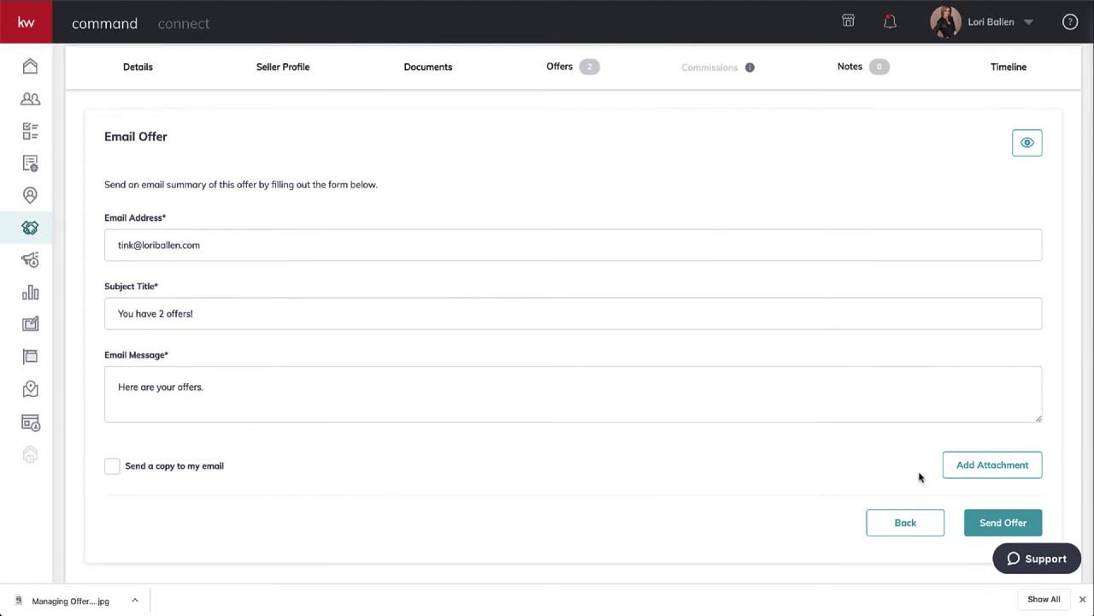
scroll(970, 485, "up", 3)
scroll(920, 351, "down", 3)
left_click(1003, 523)
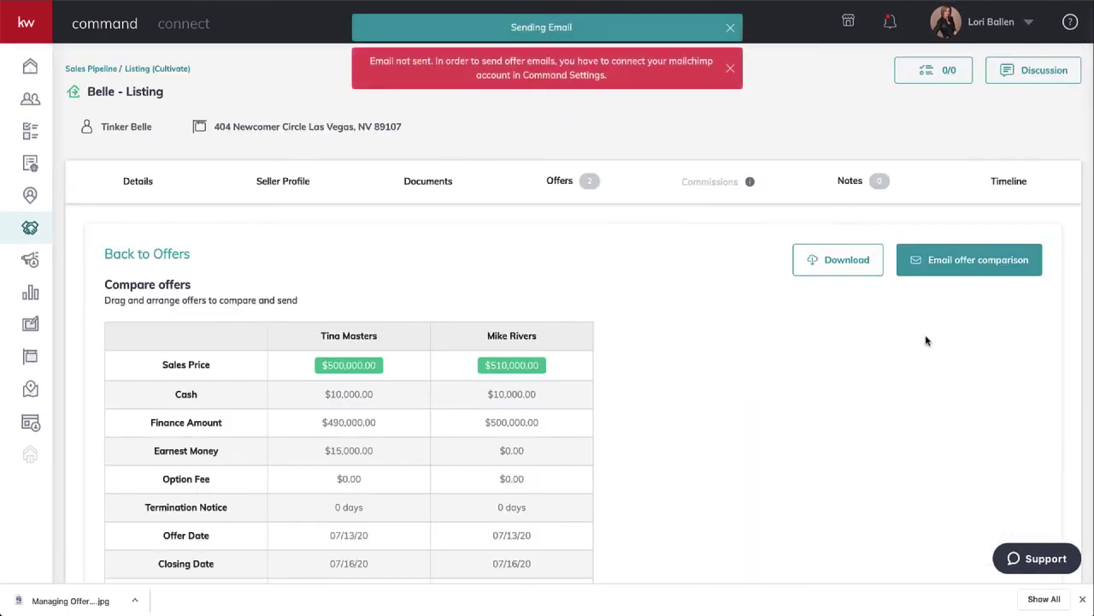
left_click(729, 69)
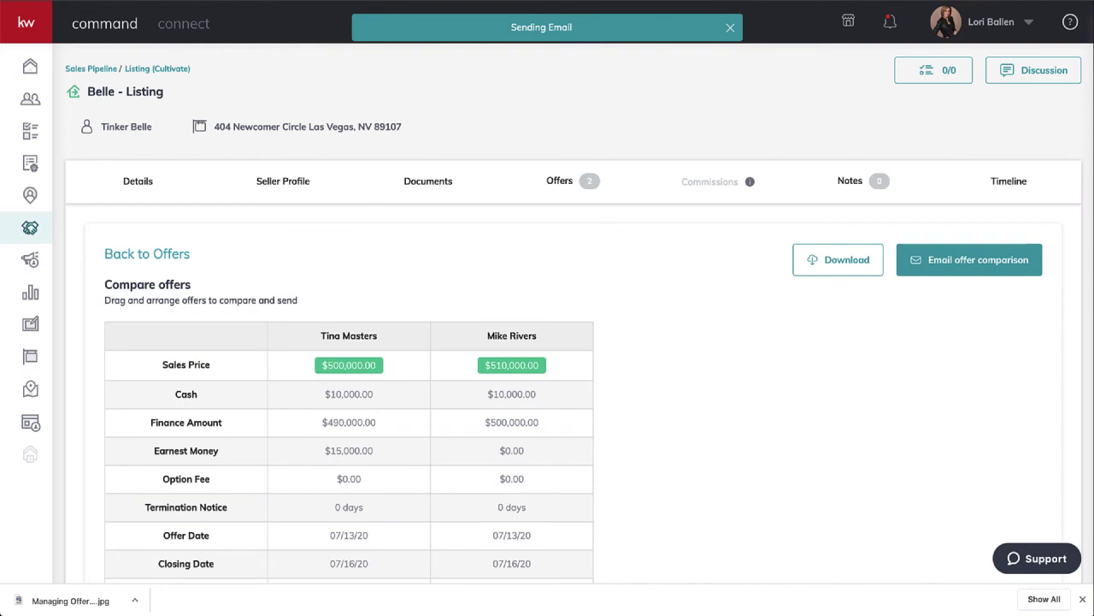
Reopen the email form for the offer comparison and display the preview of the seller's email.
scroll(764, 364, "down", 3)
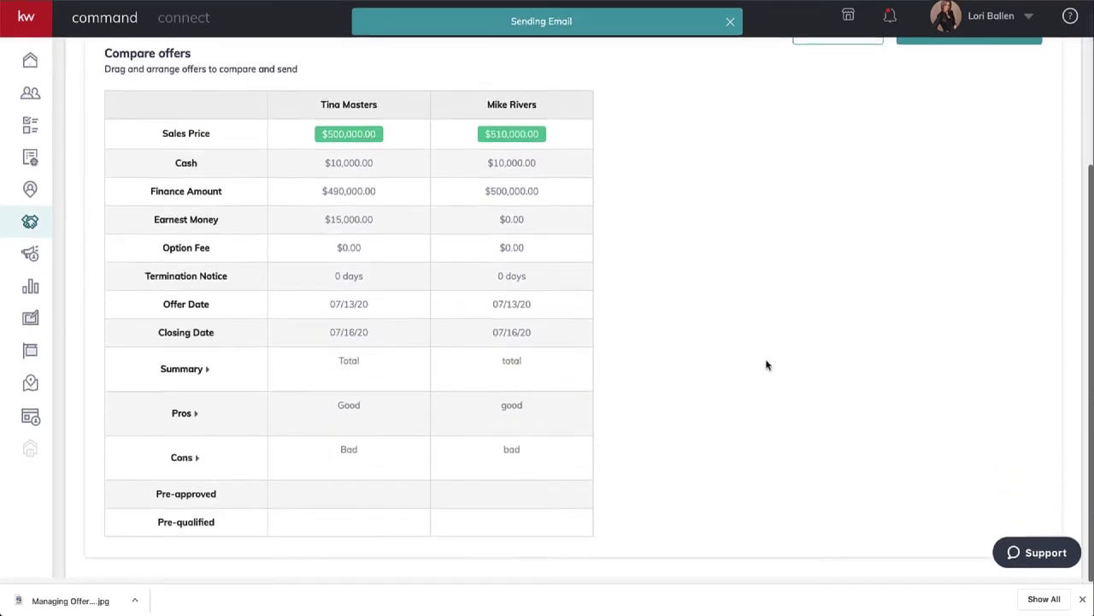
scroll(764, 364, "up", 3)
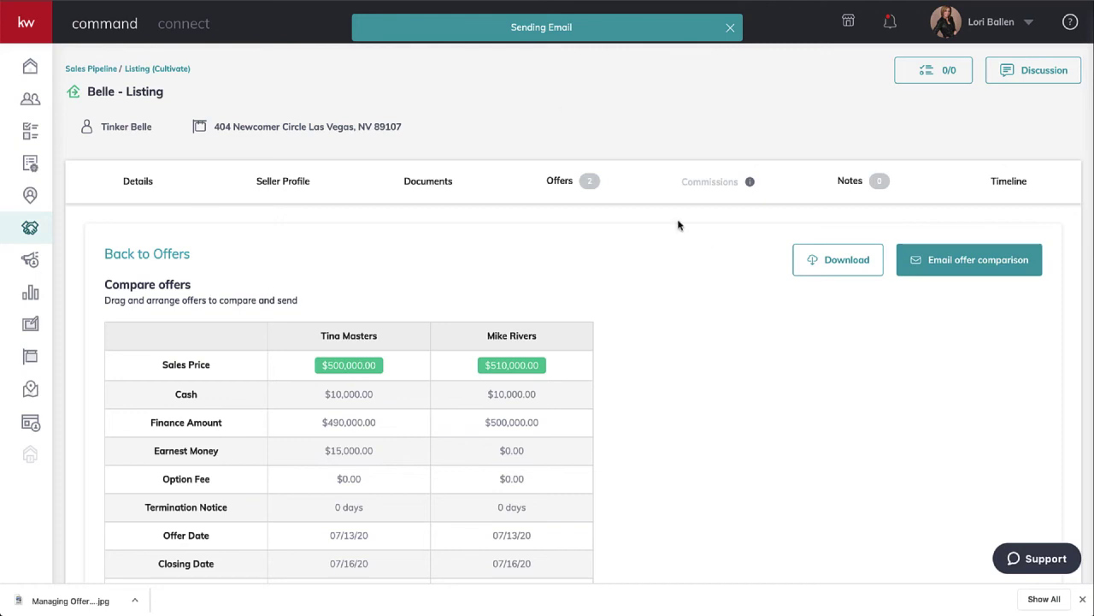
scroll(791, 264, "down", 1)
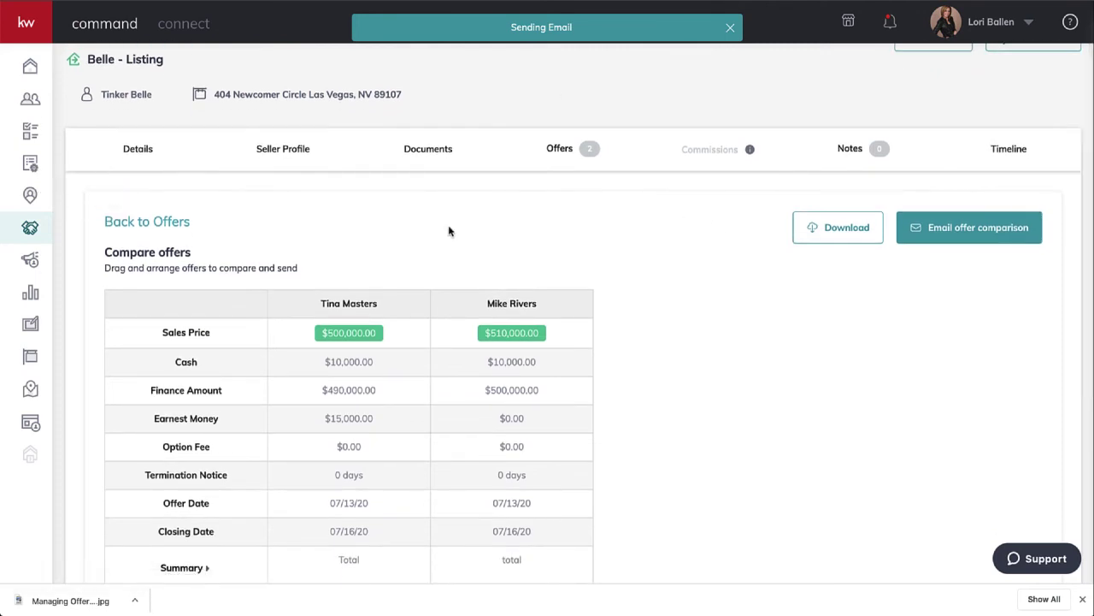
scroll(662, 251, "down", 3)
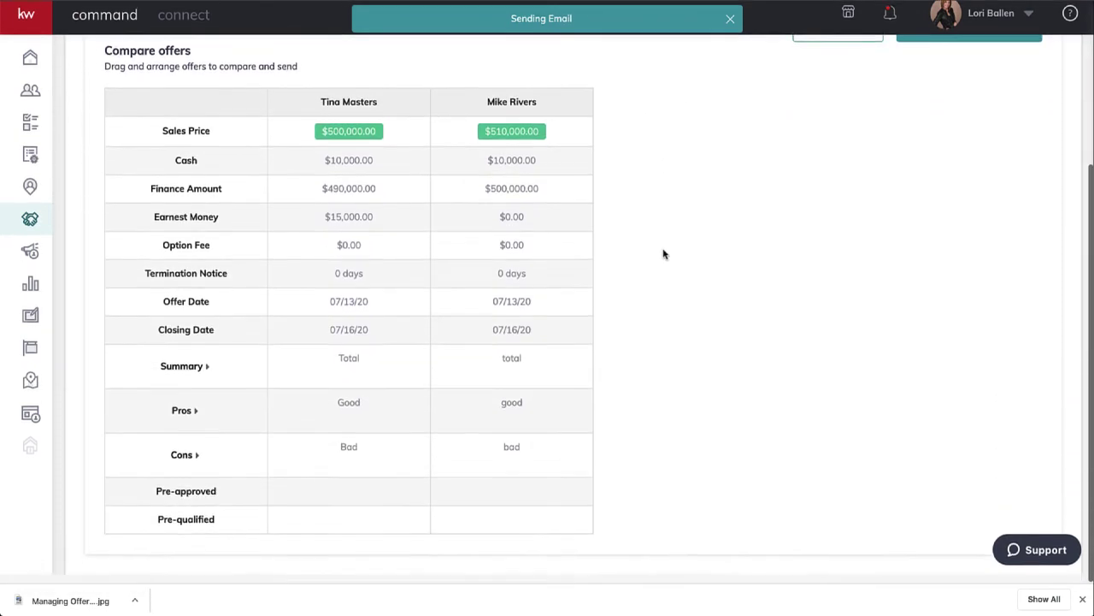
scroll(663, 254, "up", 3)
left_click(957, 260)
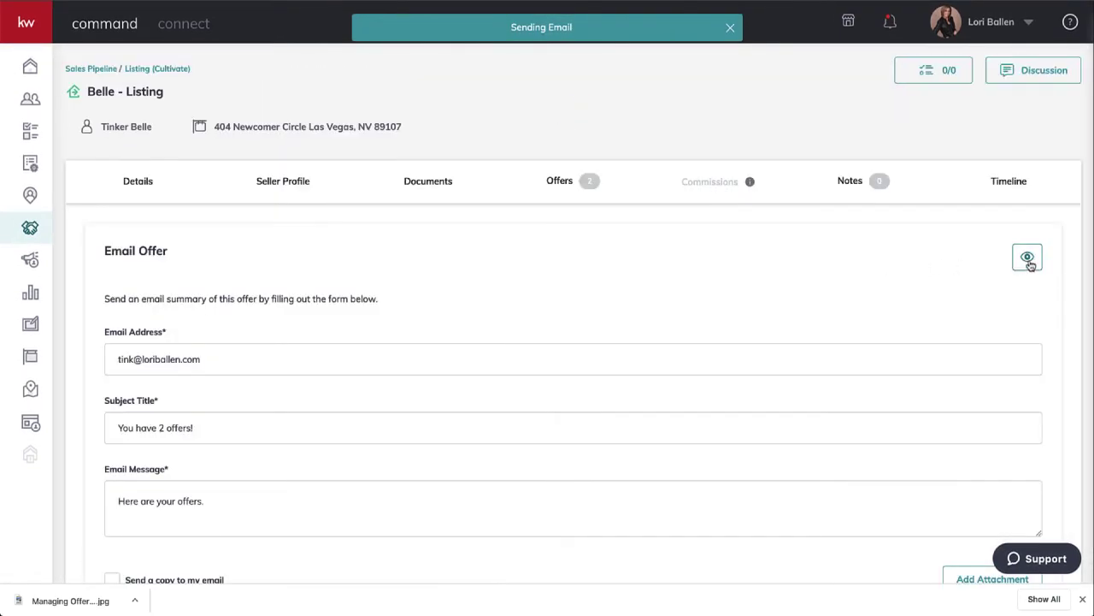
left_click(1027, 259)
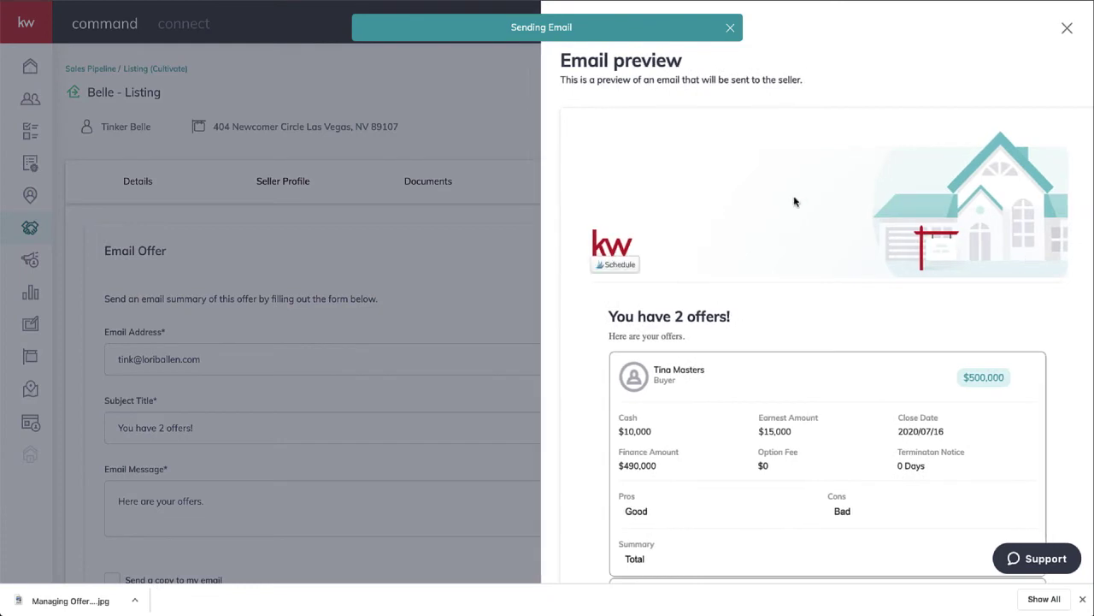
Examine both offers' price, terms, pros, cons and summary in the email preview, and close the preview.
scroll(794, 202, "down", 2)
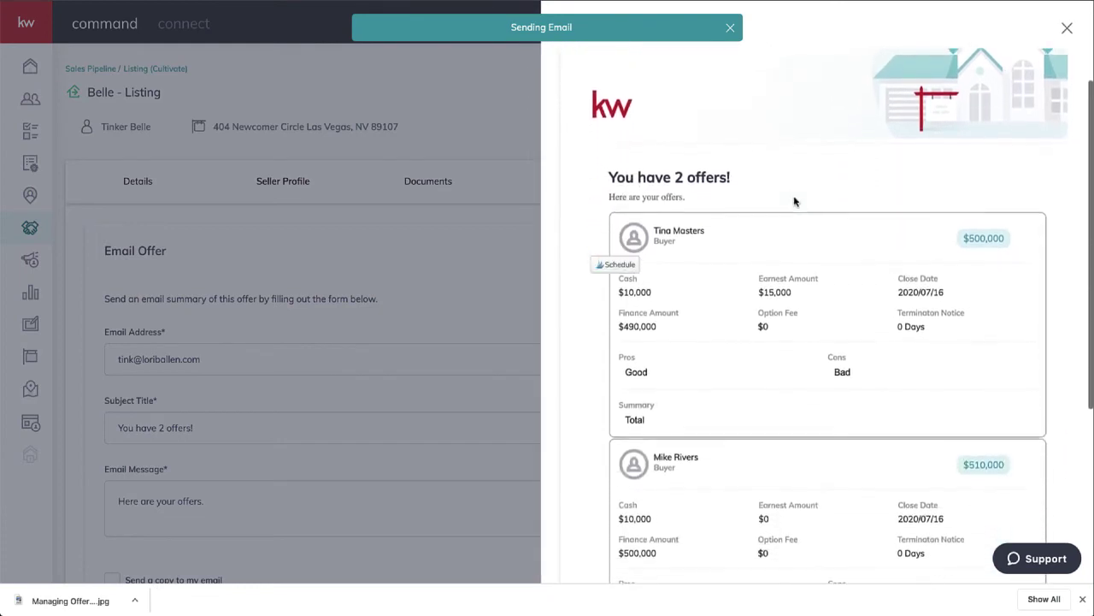
scroll(794, 202, "up", 2)
scroll(794, 202, "down", 3)
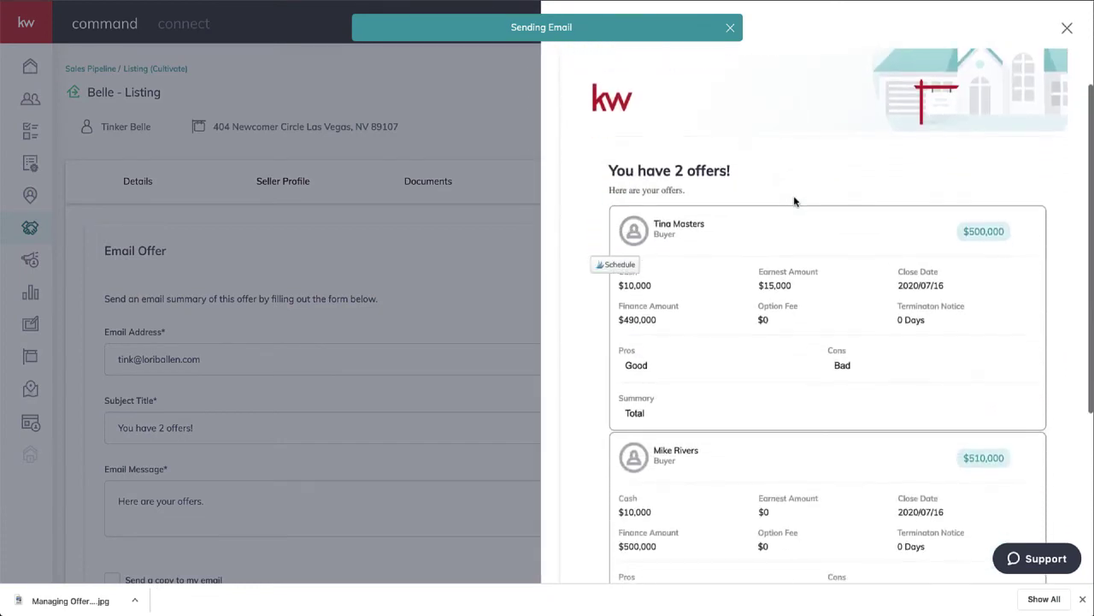
scroll(795, 202, "down", 2)
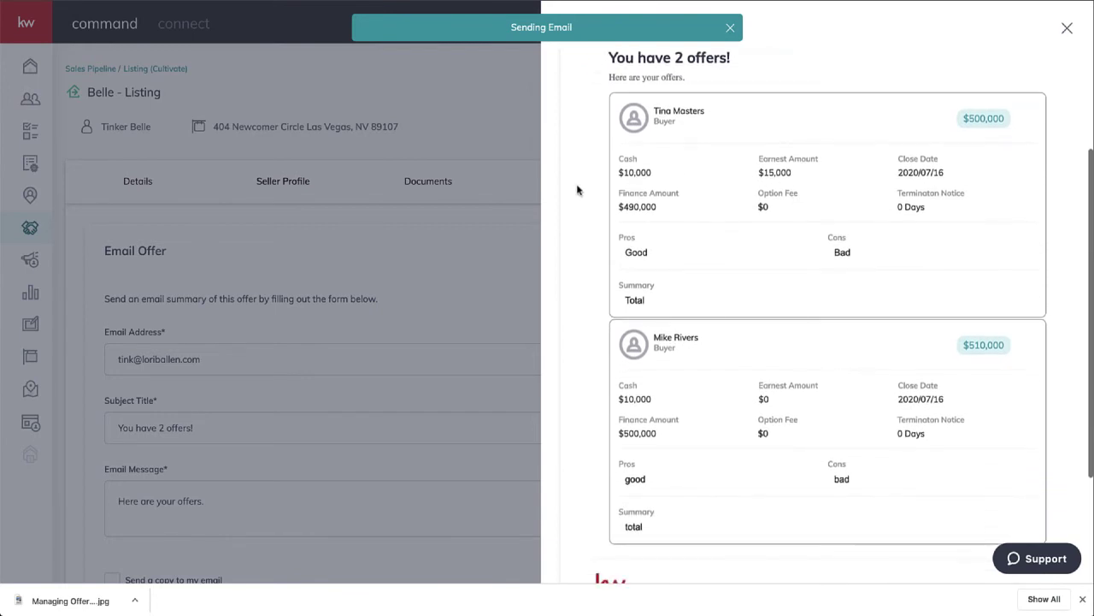
scroll(758, 504, "down", 1)
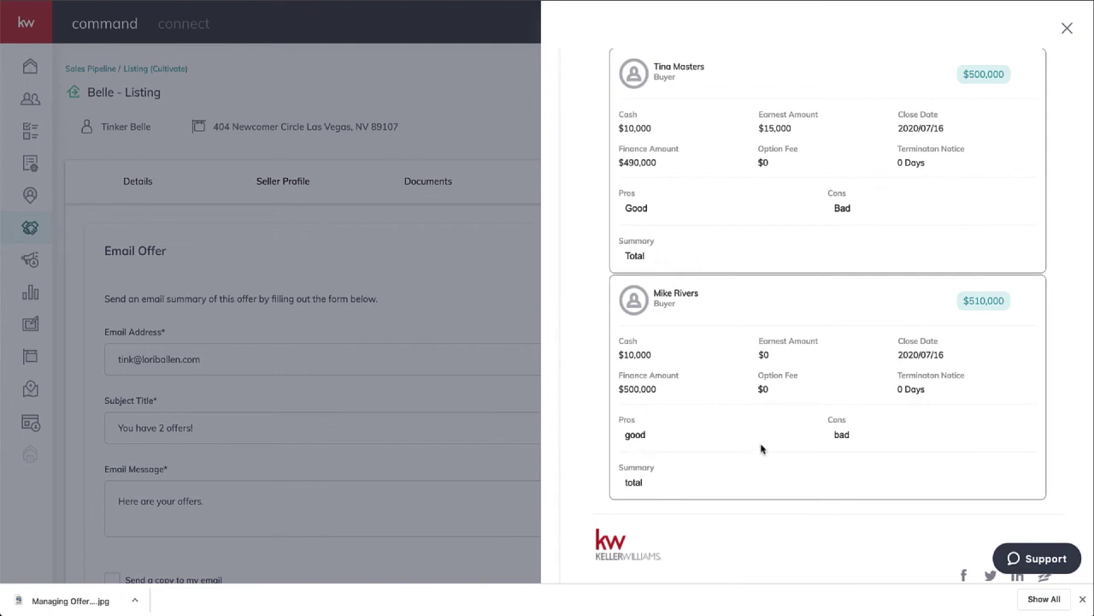
left_click(1067, 29)
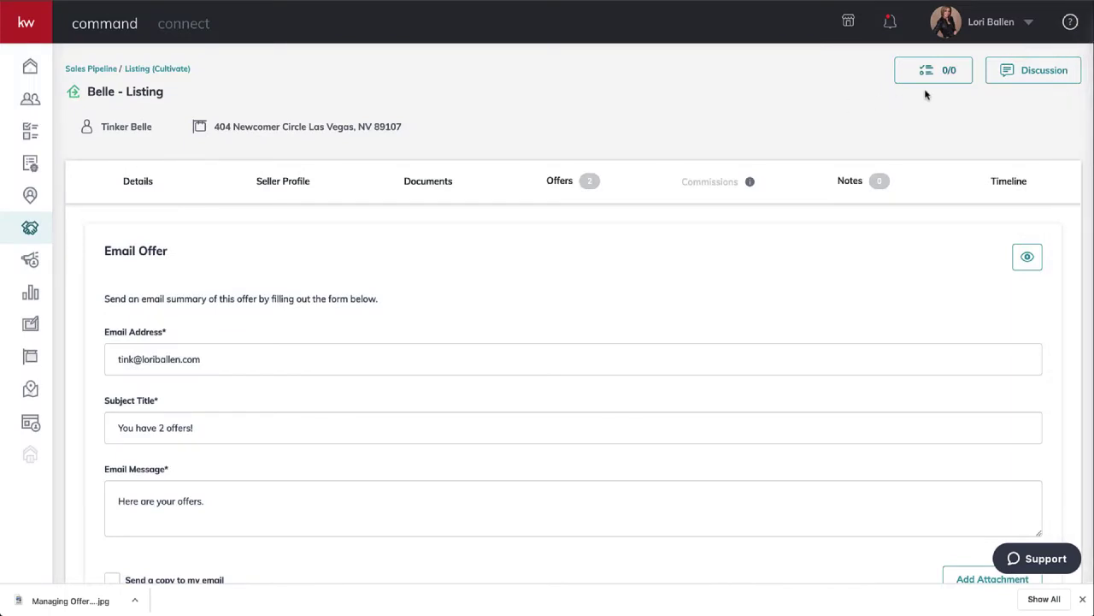
Review the email form's recipient, subject, message, copy and attachment options, and return to the offer comparison without sending.
scroll(925, 94, "down", 1)
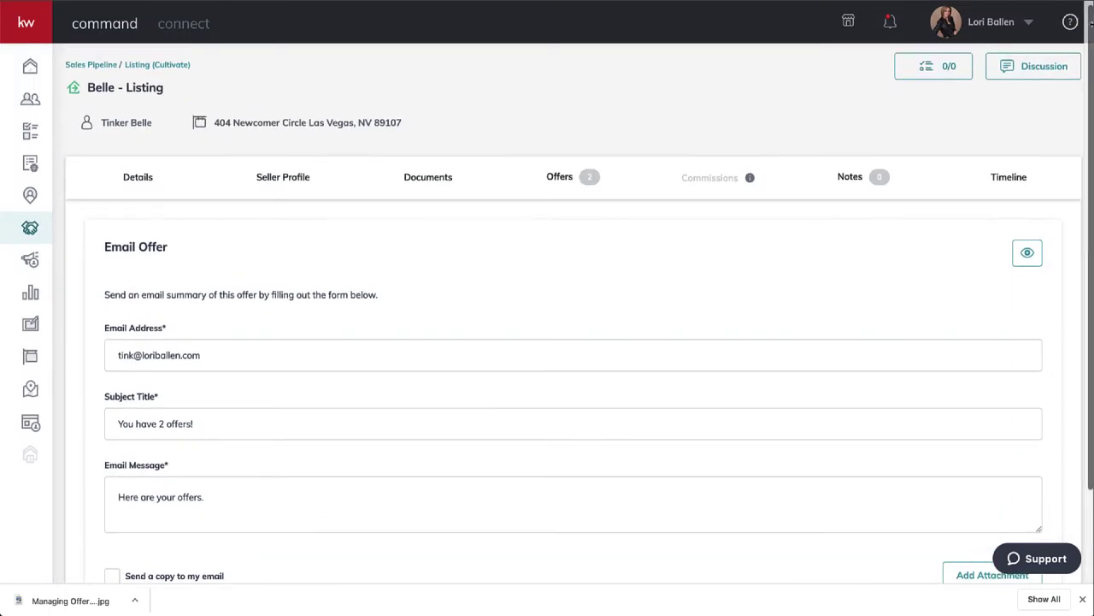
scroll(593, 200, "down", 2)
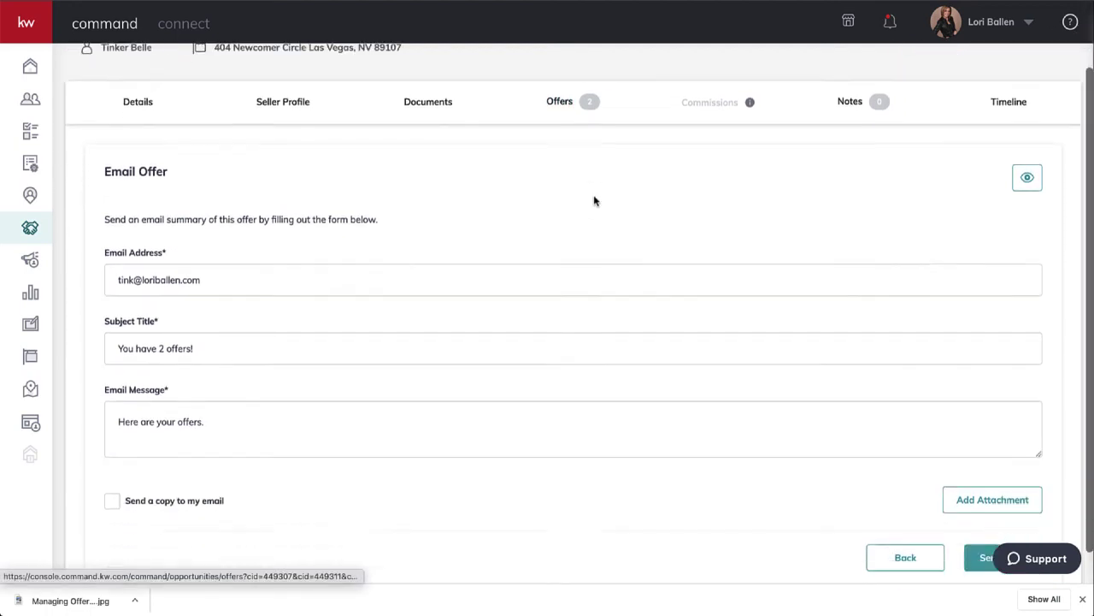
scroll(594, 200, "down", 1)
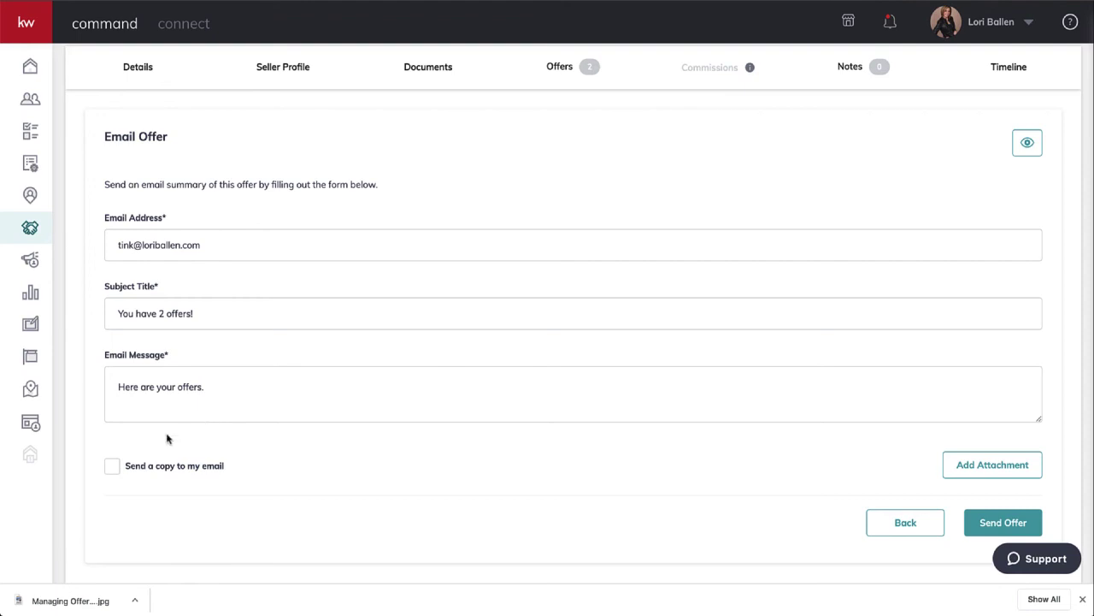
scroll(472, 466, "up", 3)
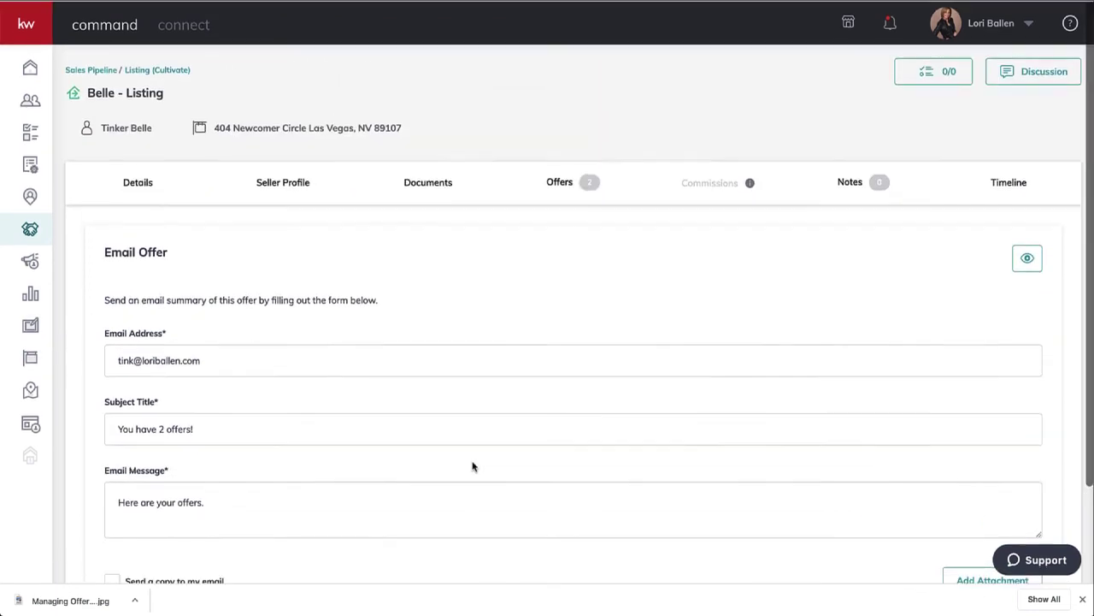
scroll(676, 505, "down", 3)
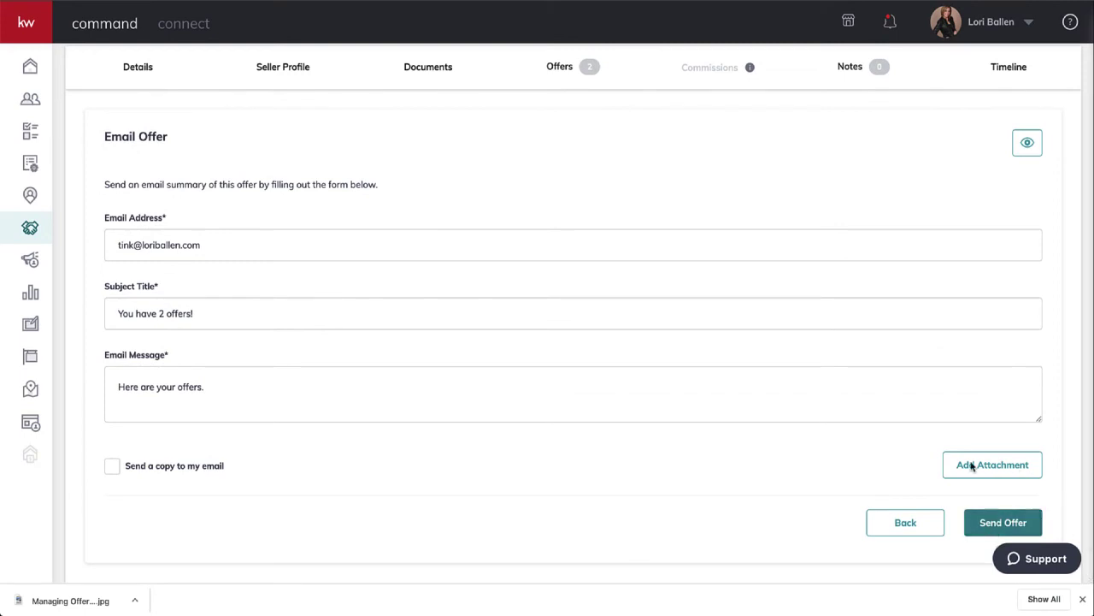
scroll(884, 296, "up", 3)
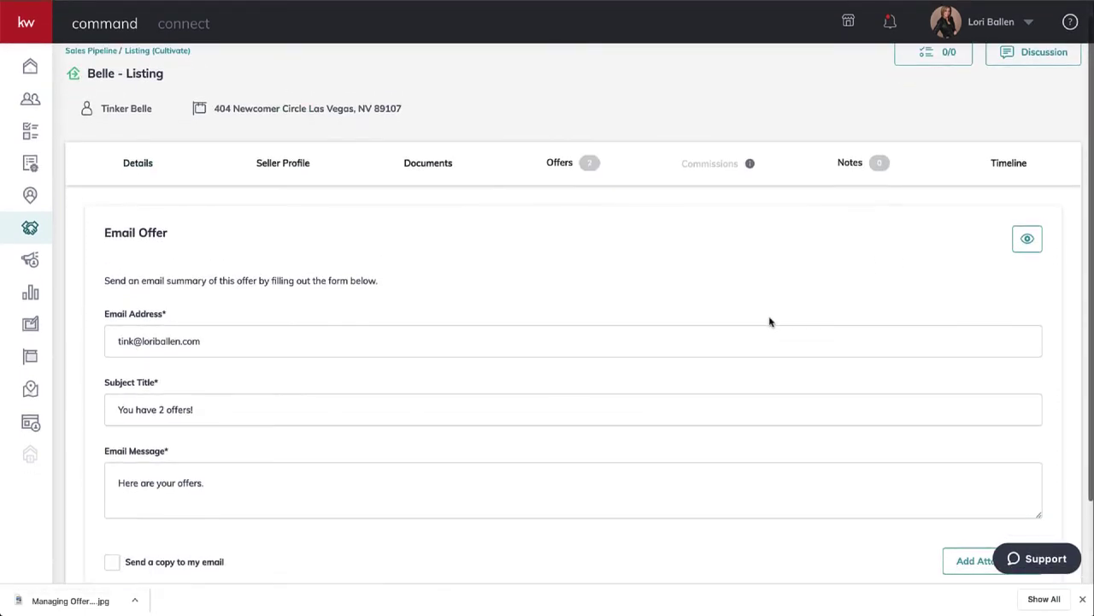
scroll(770, 321, "down", 3)
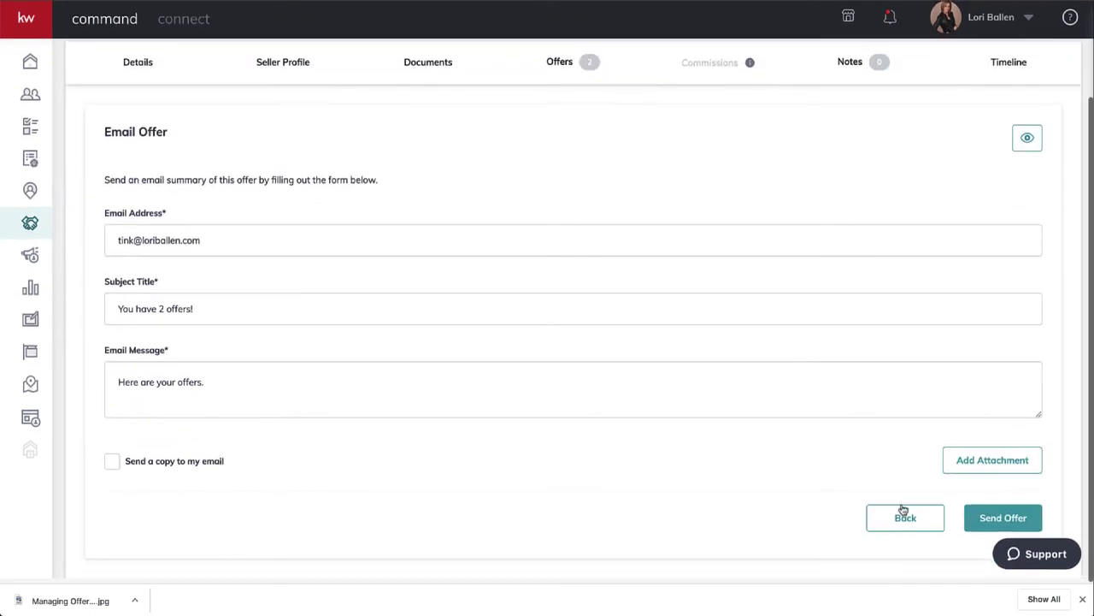
left_click(906, 529)
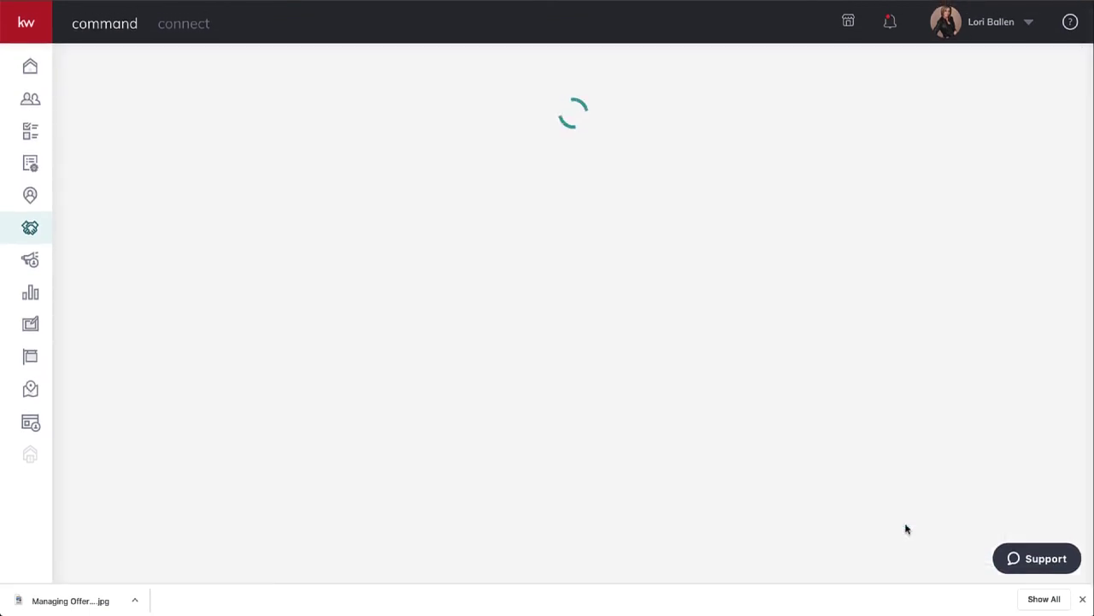
Examine the offer comparison page once more, from its download and email options down to the pre-approved and pre-qualified rows.
scroll(876, 416, "down", 1)
scroll(876, 416, "down", 2)
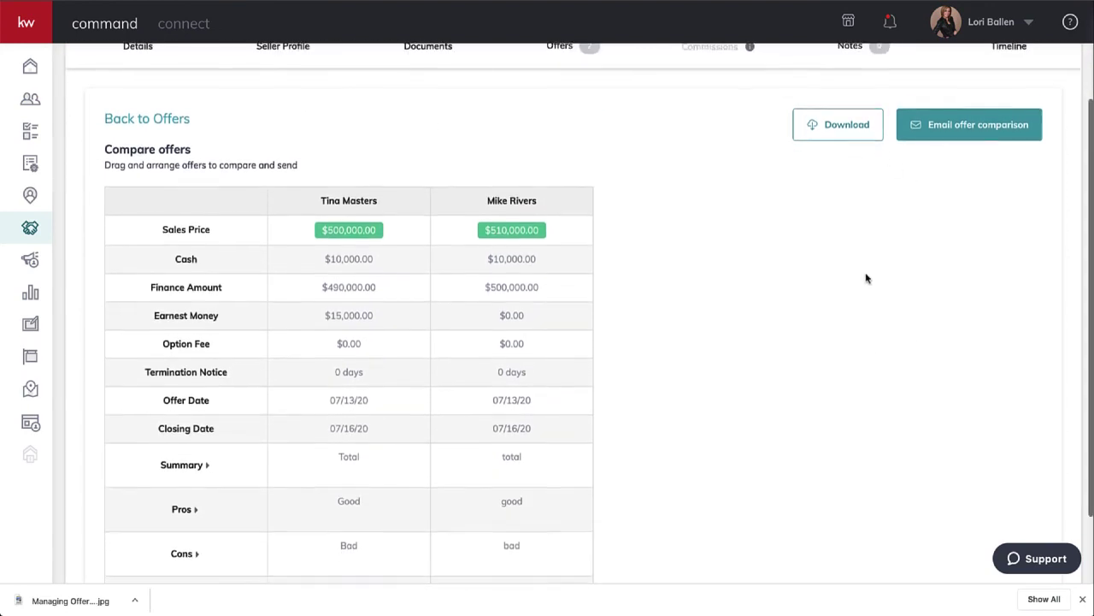
scroll(823, 215, "up", 3)
scroll(823, 214, "down", 1)
scroll(823, 215, "down", 3)
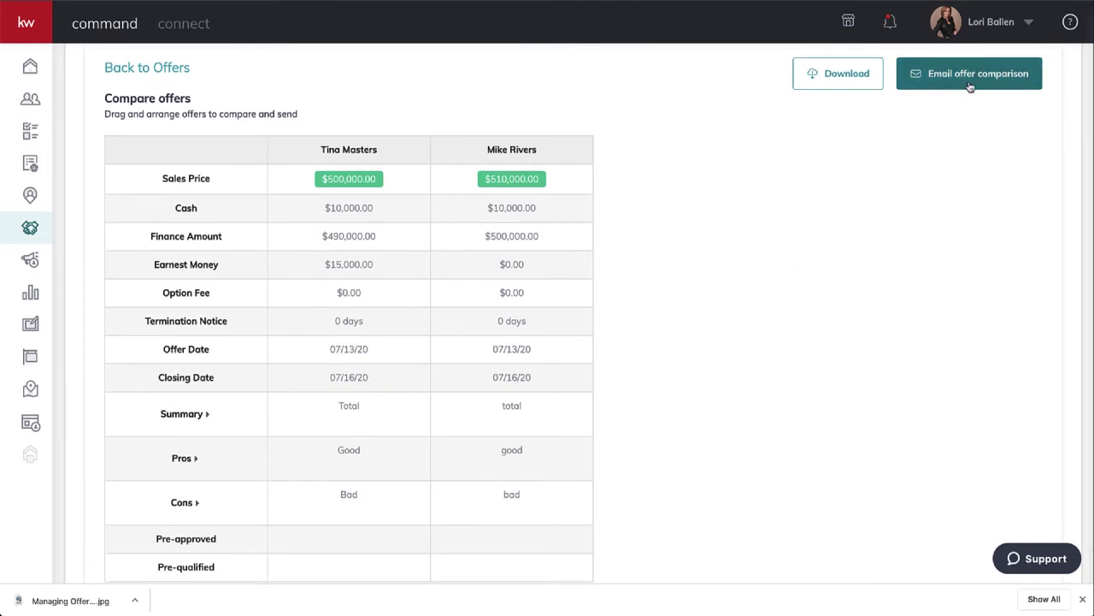
left_click(944, 80)
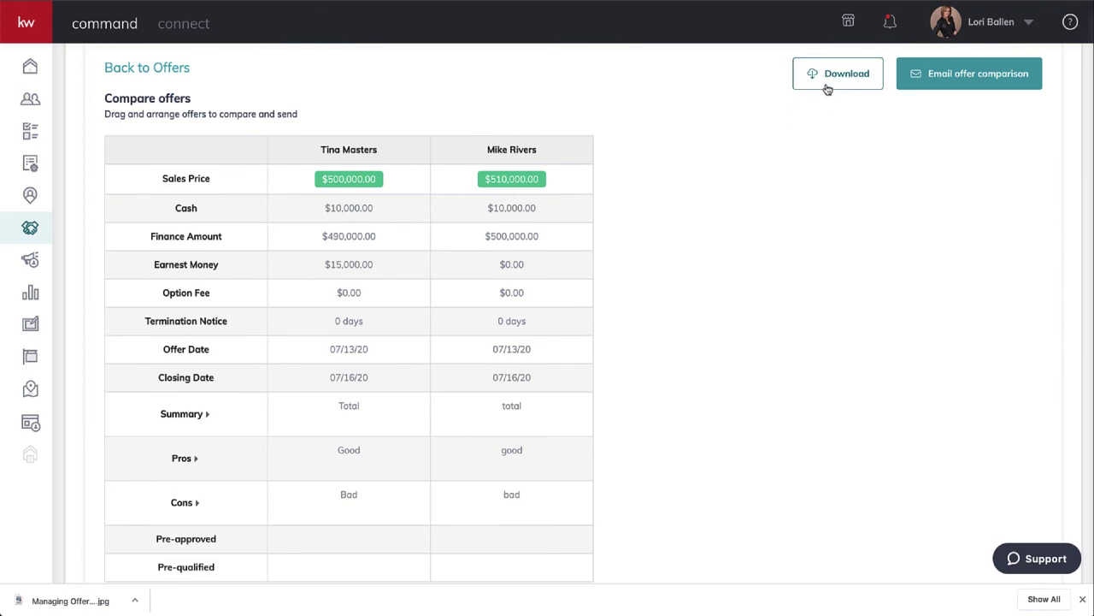
scroll(713, 239, "up", 3)
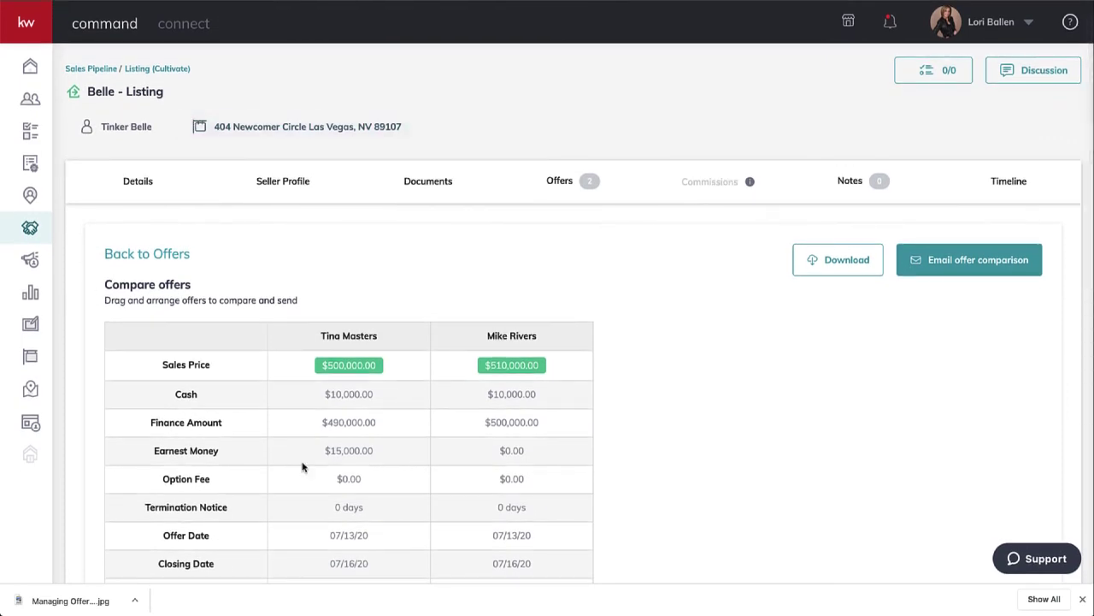
scroll(302, 466, "down", 3)
scroll(303, 464, "up", 3)
scroll(159, 277, "down", 5)
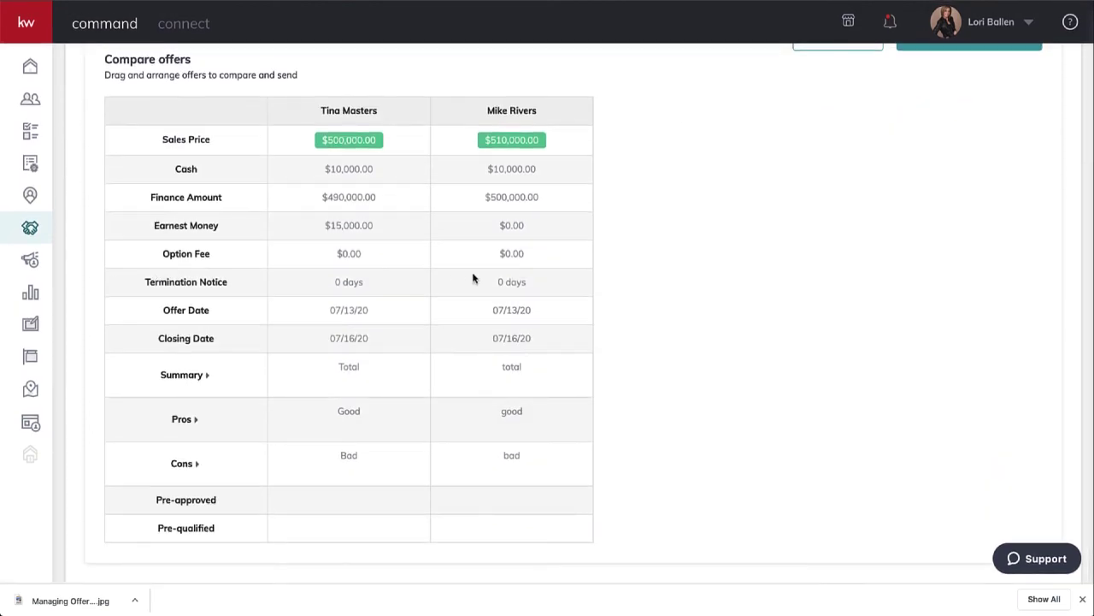
scroll(472, 278, "up", 5)
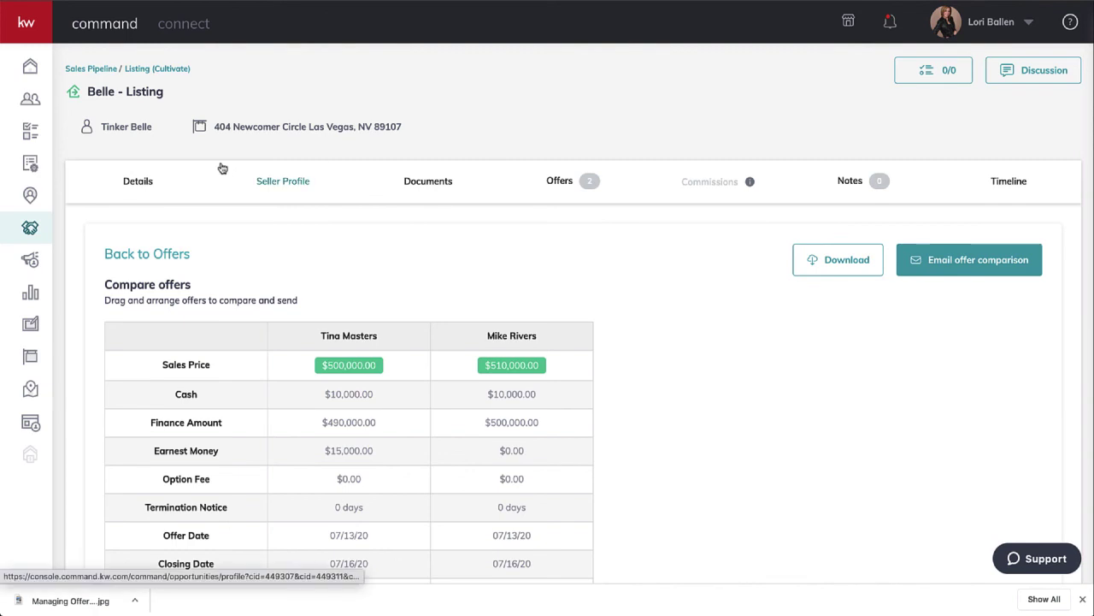
Return to the listing's offers, examine the additional actions available for the $500,000 offer, and close them without choosing one.
left_click(557, 188)
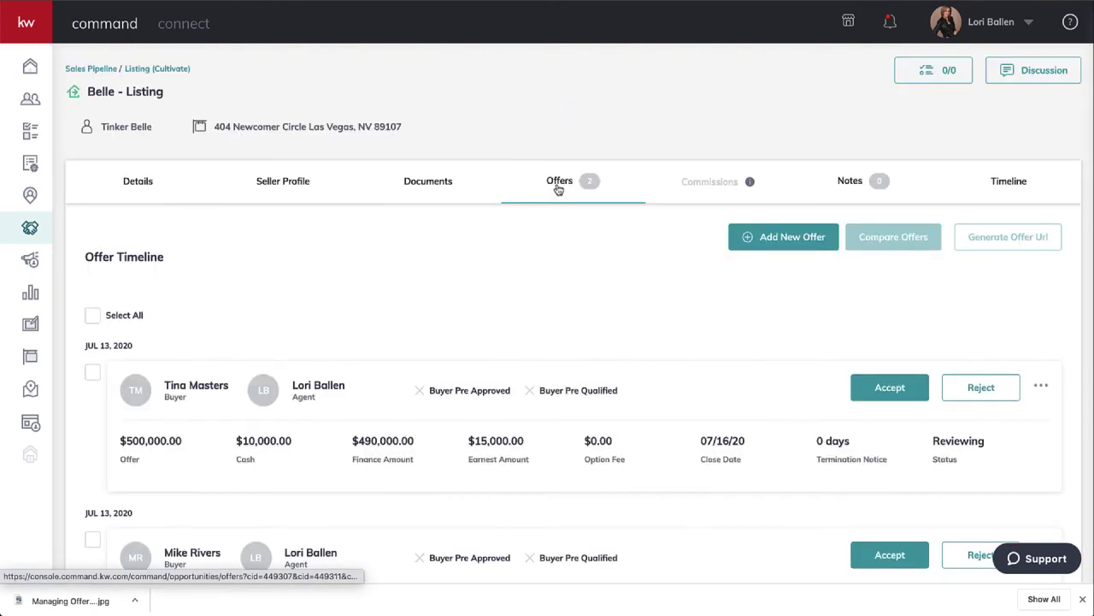
scroll(557, 189, "down", 2)
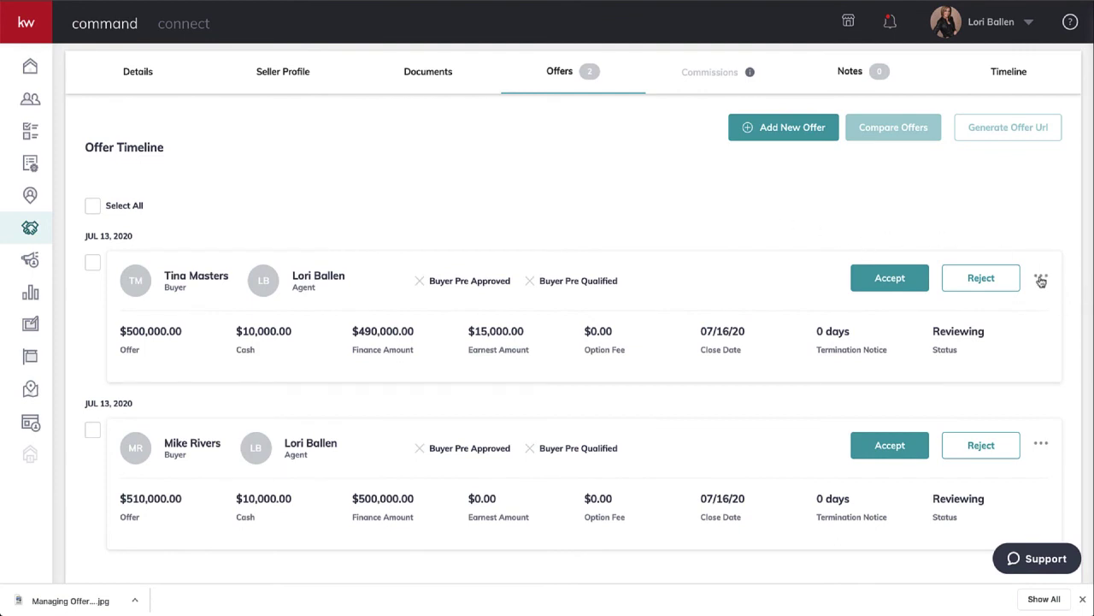
left_click(1041, 280)
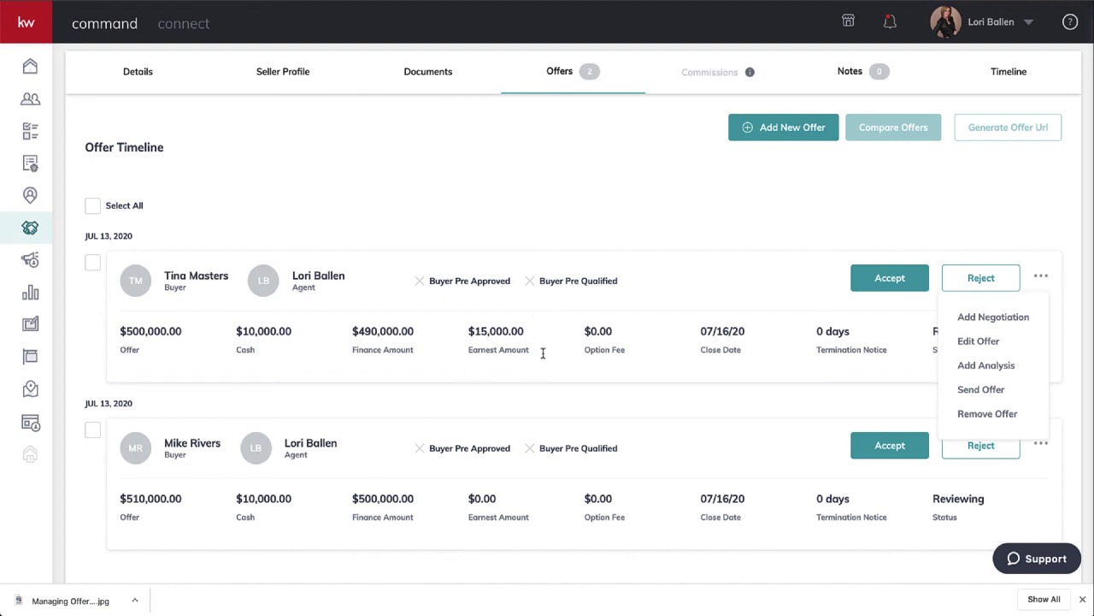
scroll(648, 259, "up", 1)
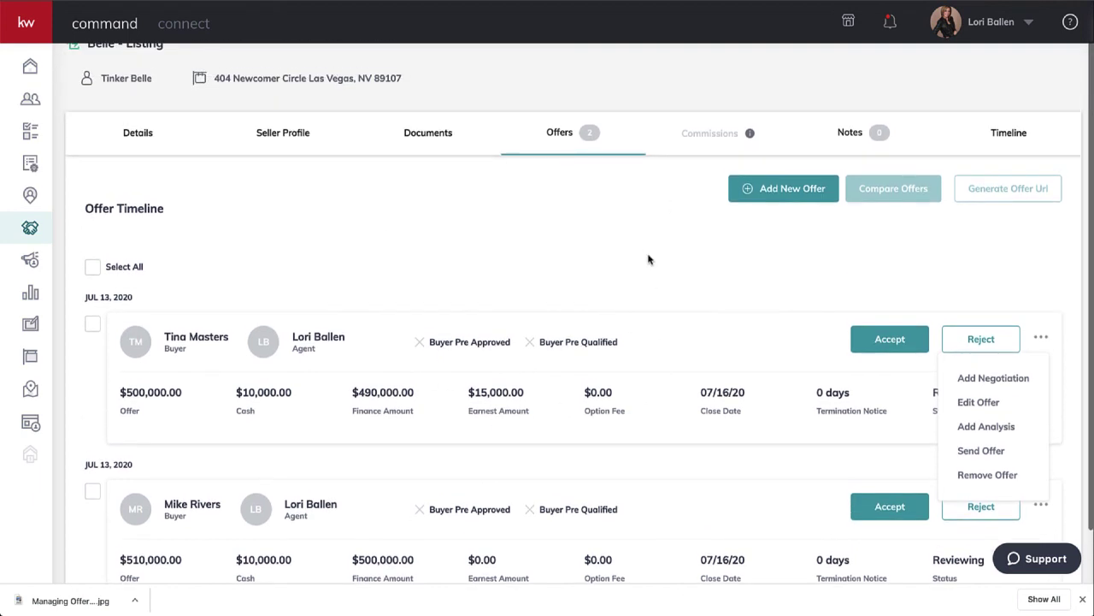
left_click(648, 259)
scroll(648, 259, "down", 1)
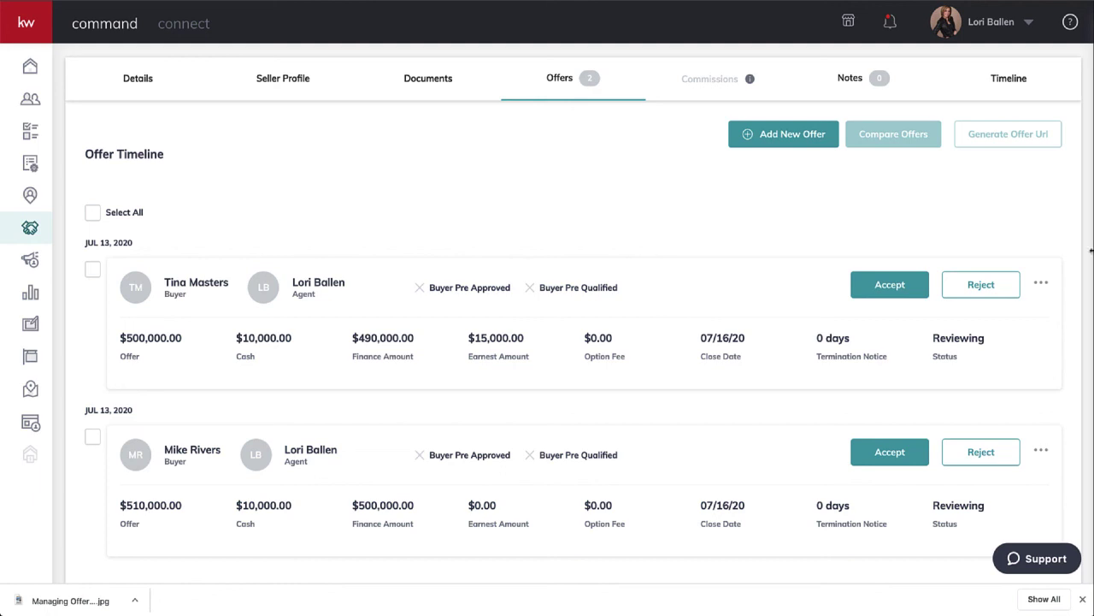
scroll(800, 253, "up", 2)
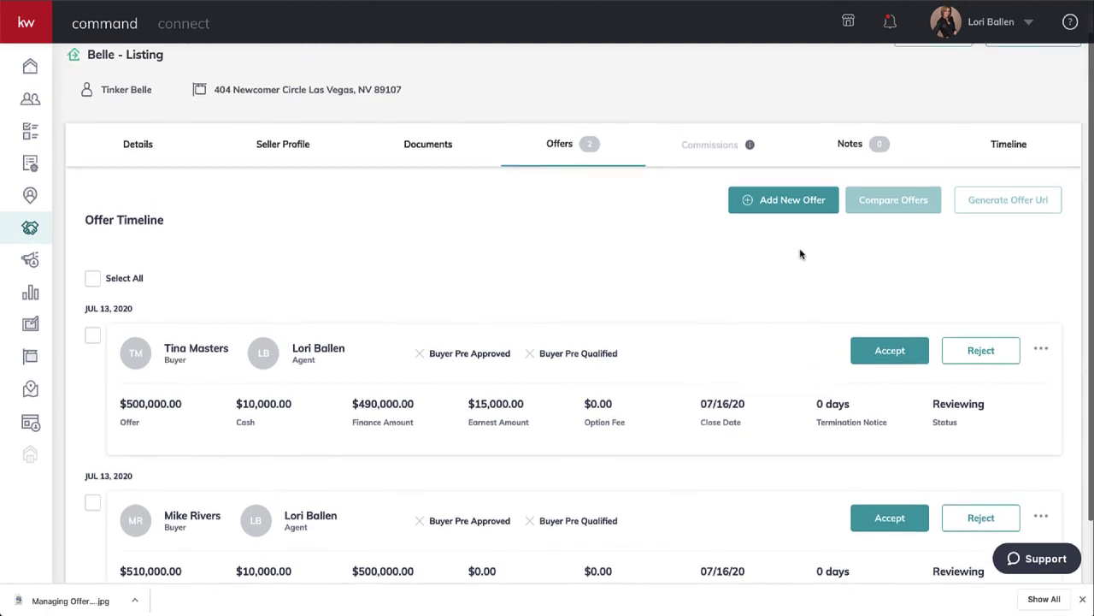
Check the offer URL option's availability, and search the KW University help for "generate url".
scroll(800, 253, "down", 1)
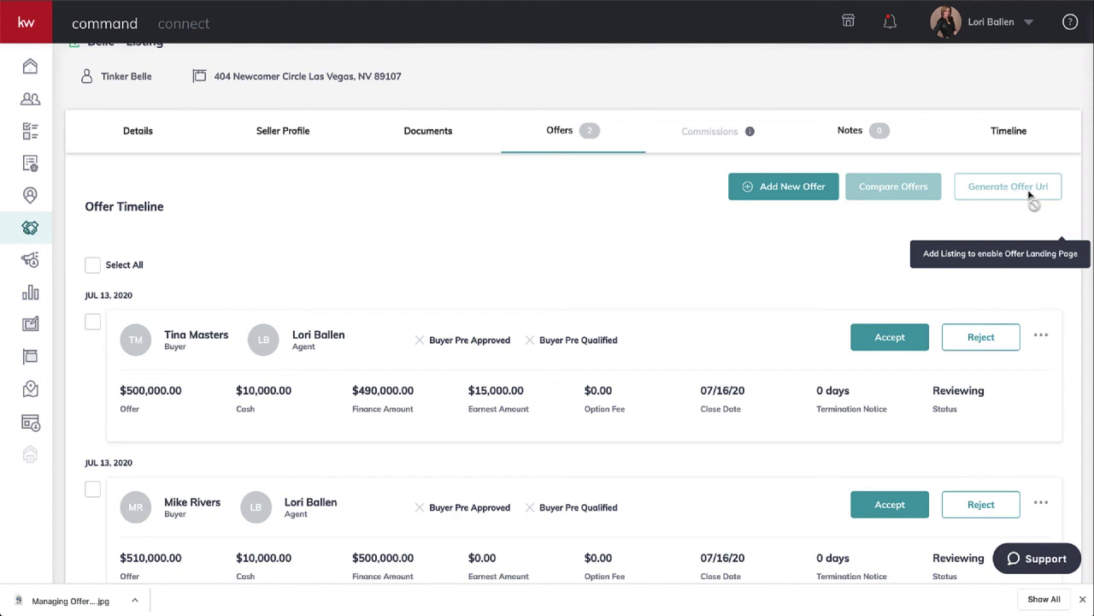
left_click(1069, 22)
left_click(848, 242)
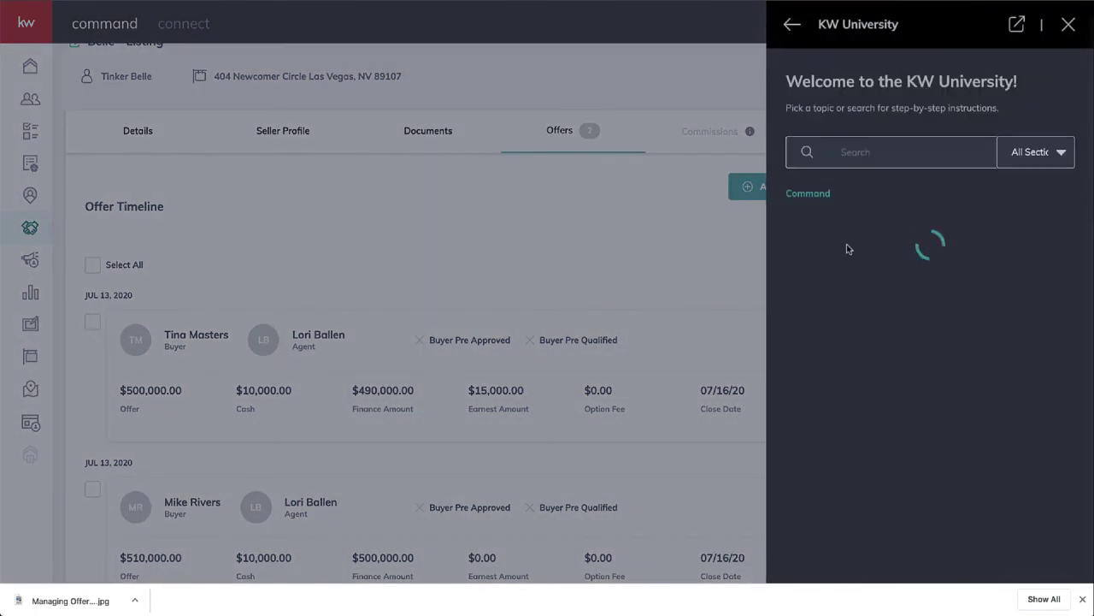
left_click(862, 154)
type("generate url")
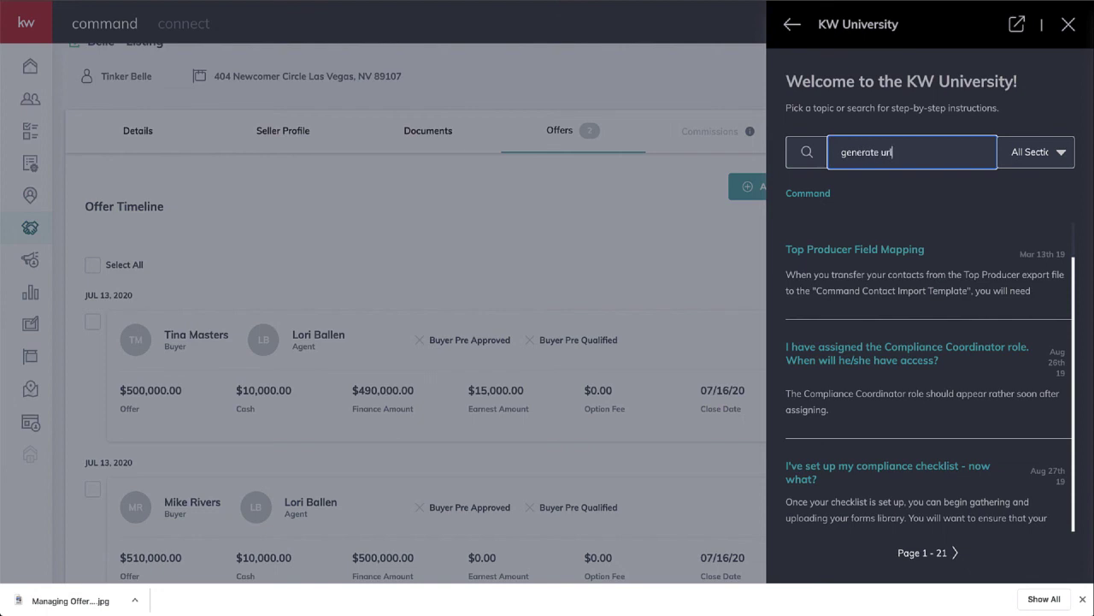
key("Return")
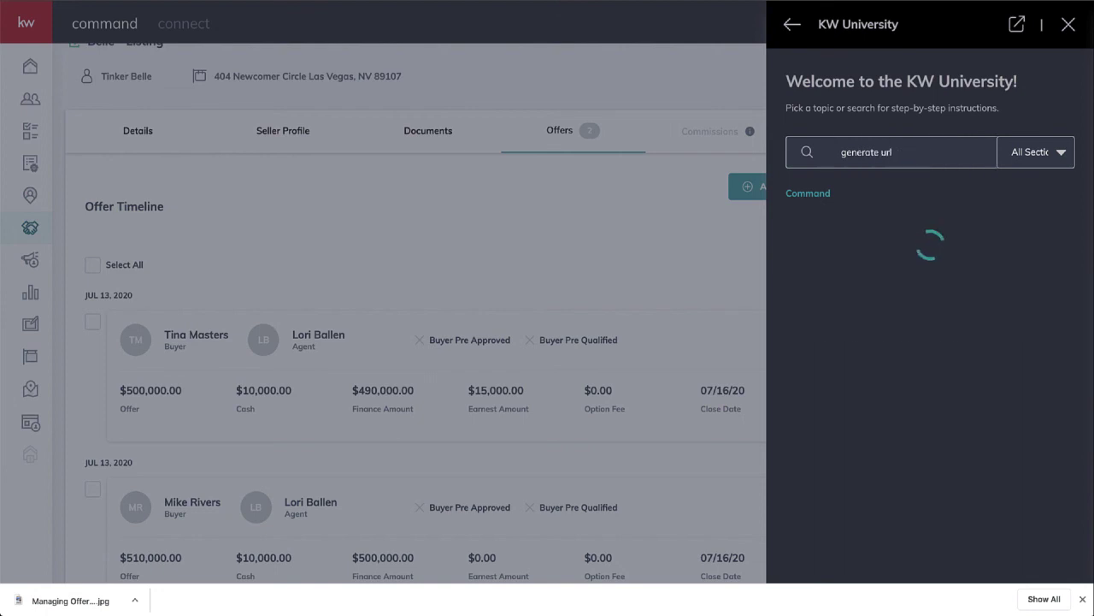
Refine the KW University search to "generate offer url" and close the help to return to the offers.
left_click(896, 155)
key("BackSpace")
key("BackSpace")
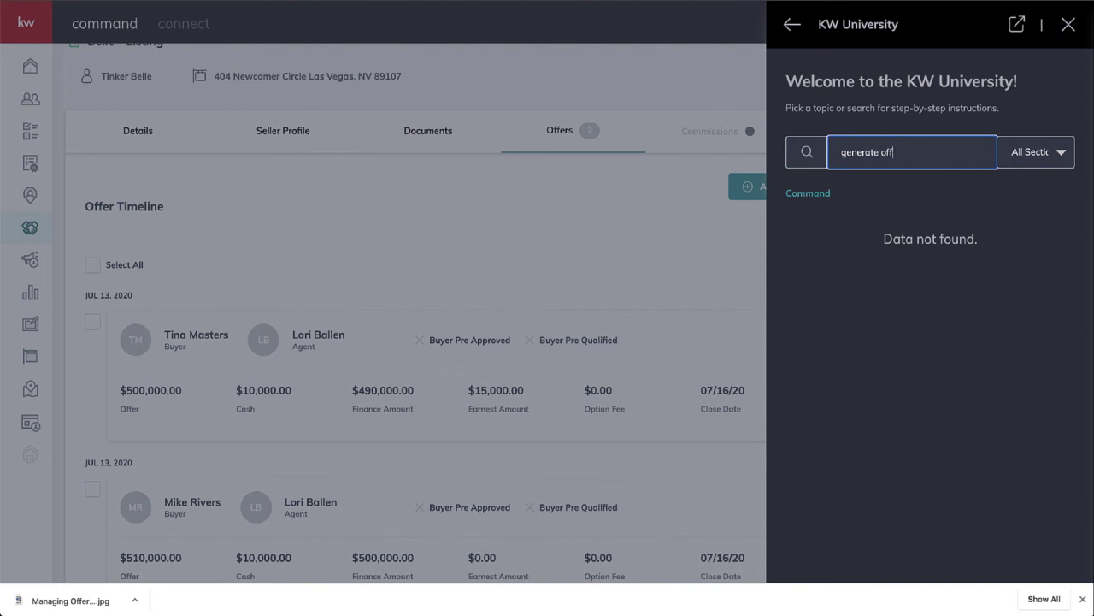
key("Return")
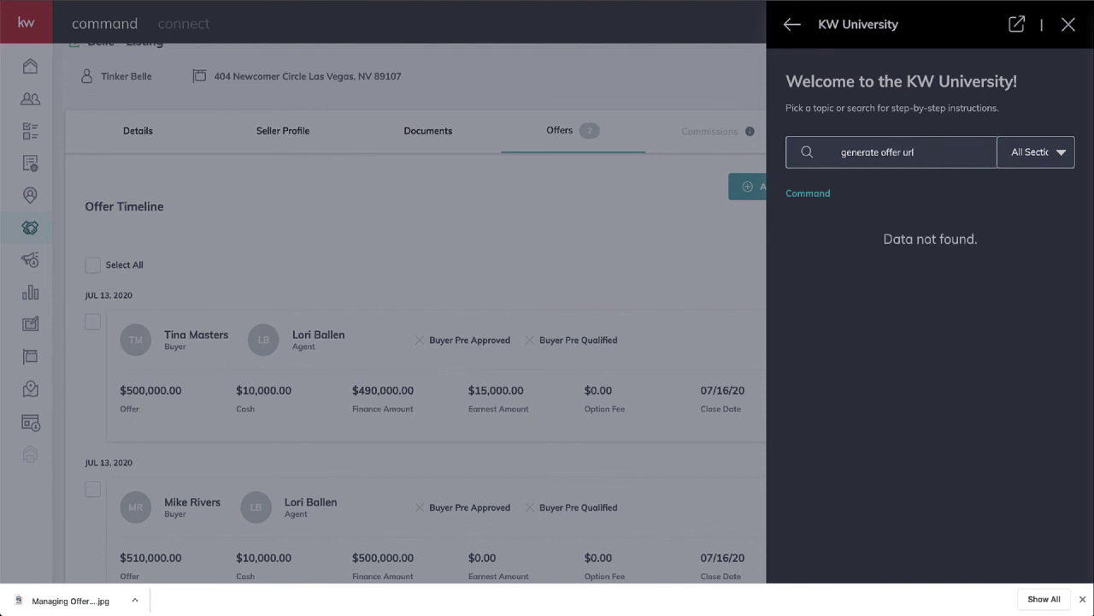
left_click(1068, 25)
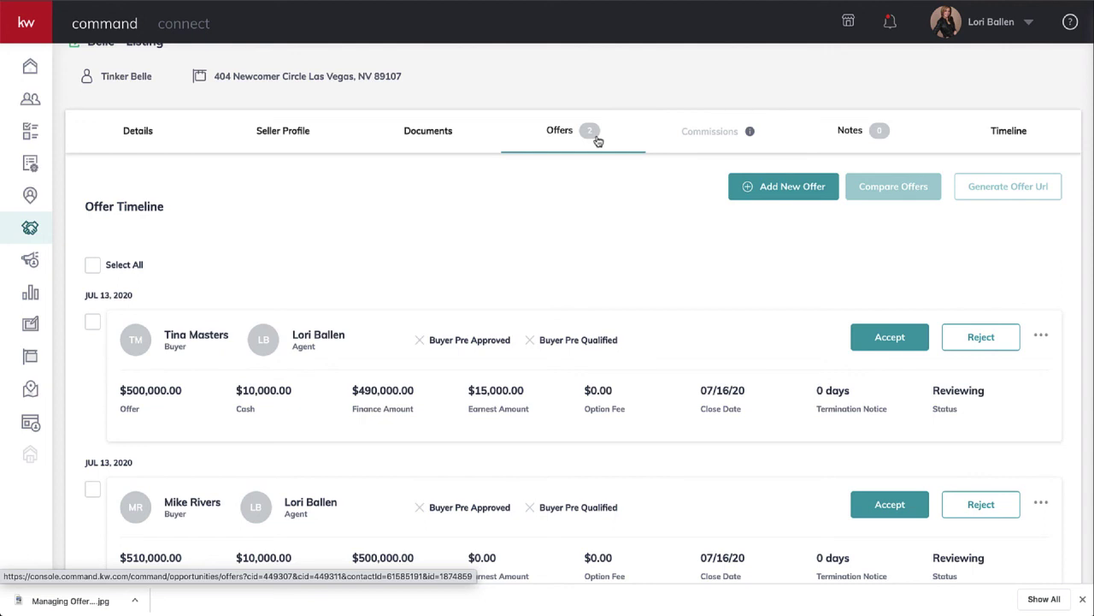
scroll(598, 140, "up", 1)
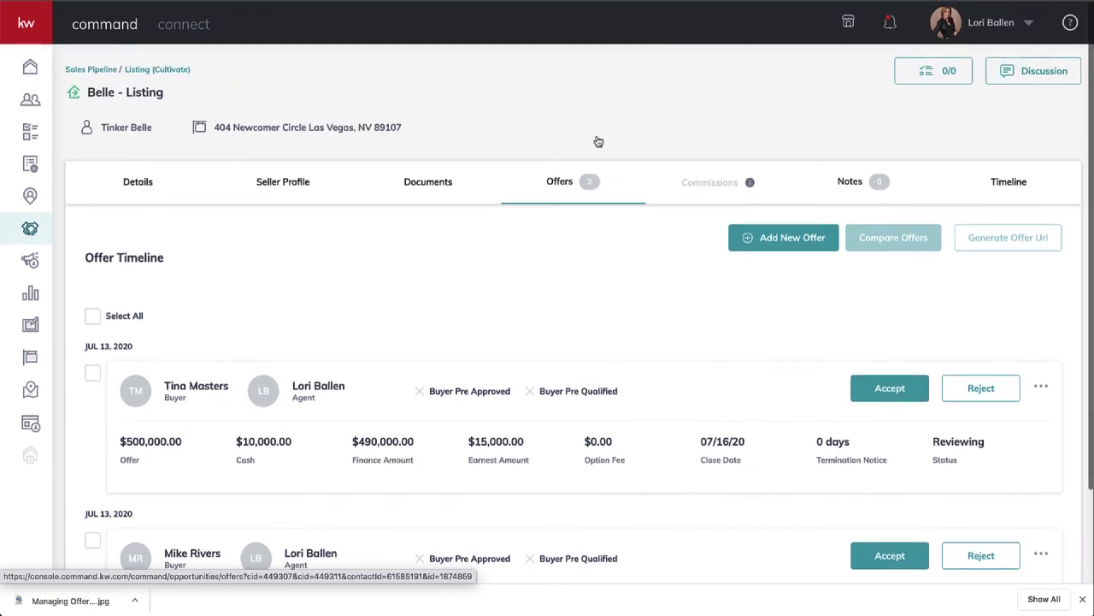
scroll(546, 209, "down", 1)
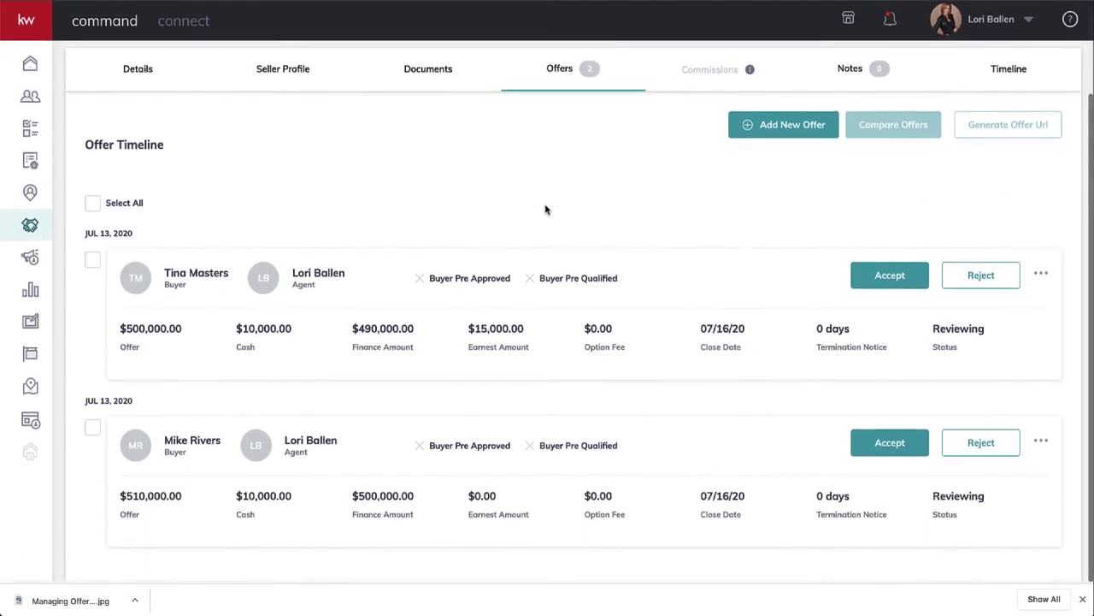
scroll(546, 210, "up", 1)
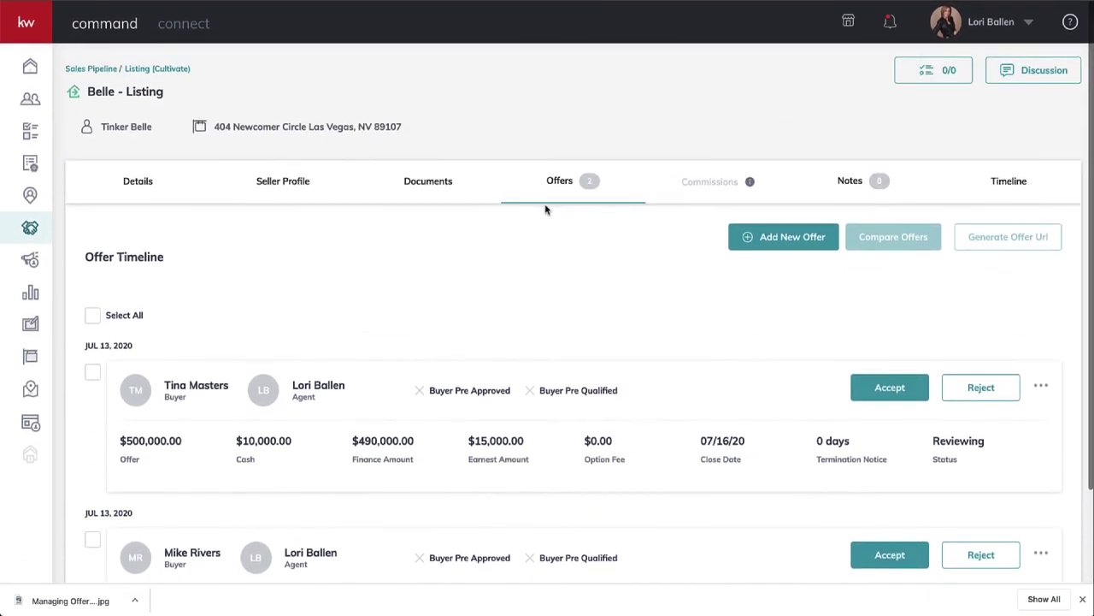
scroll(545, 210, "down", 1)
scroll(545, 209, "up", 1)
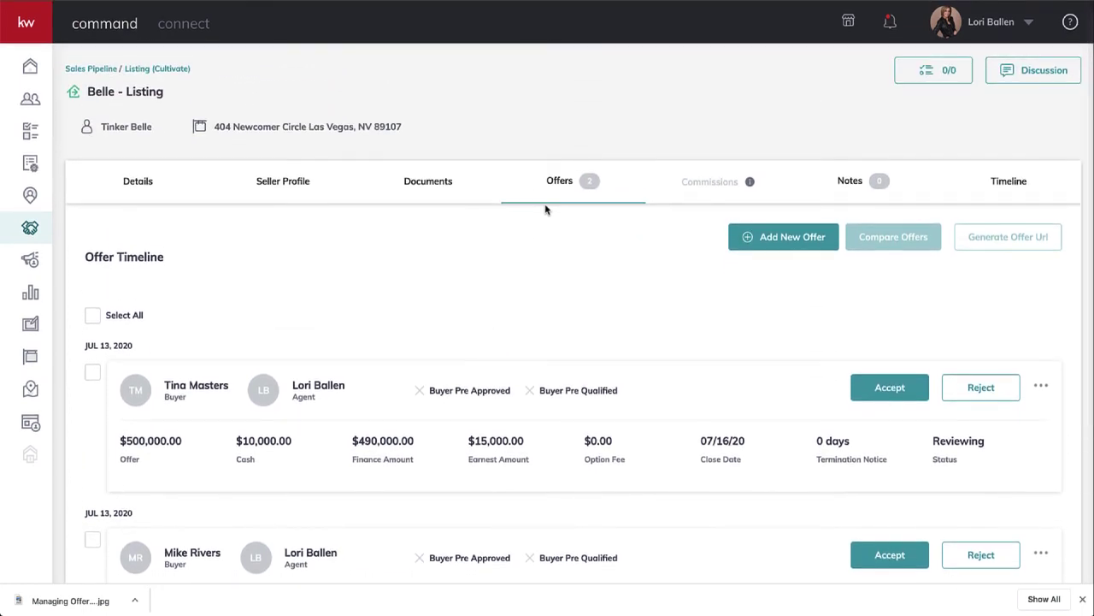
scroll(546, 209, "down", 1)
scroll(545, 209, "down", 1)
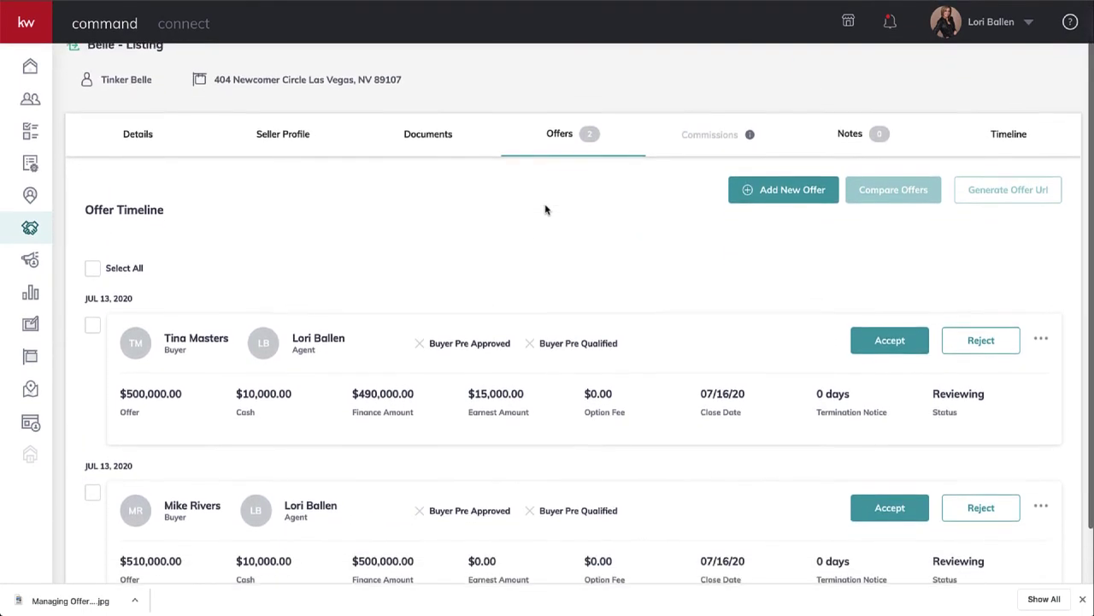
scroll(531, 206, "up", 1)
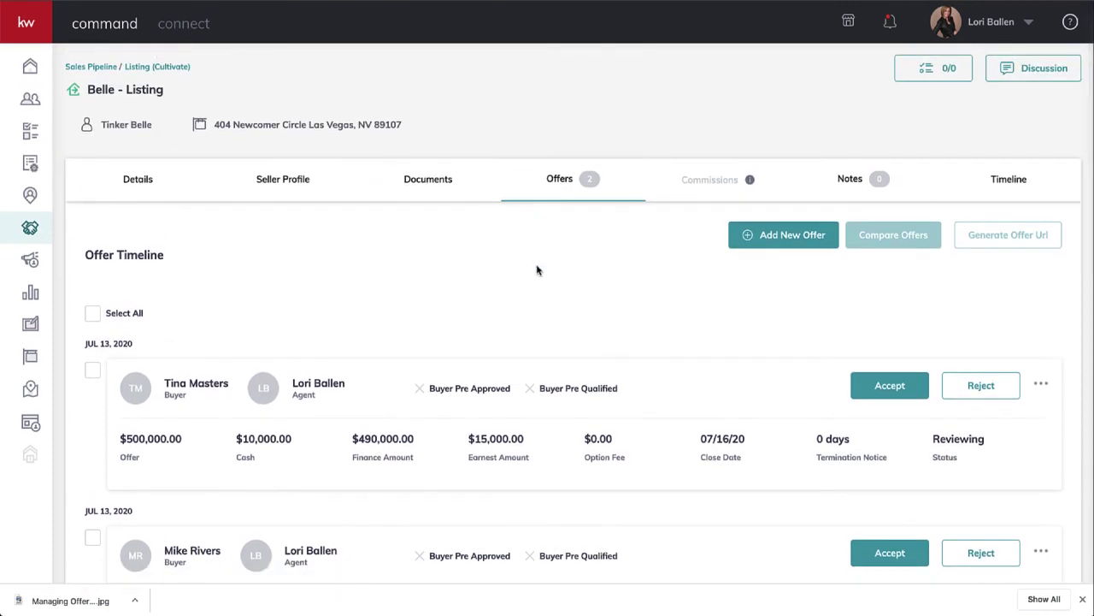
scroll(537, 270, "down", 1)
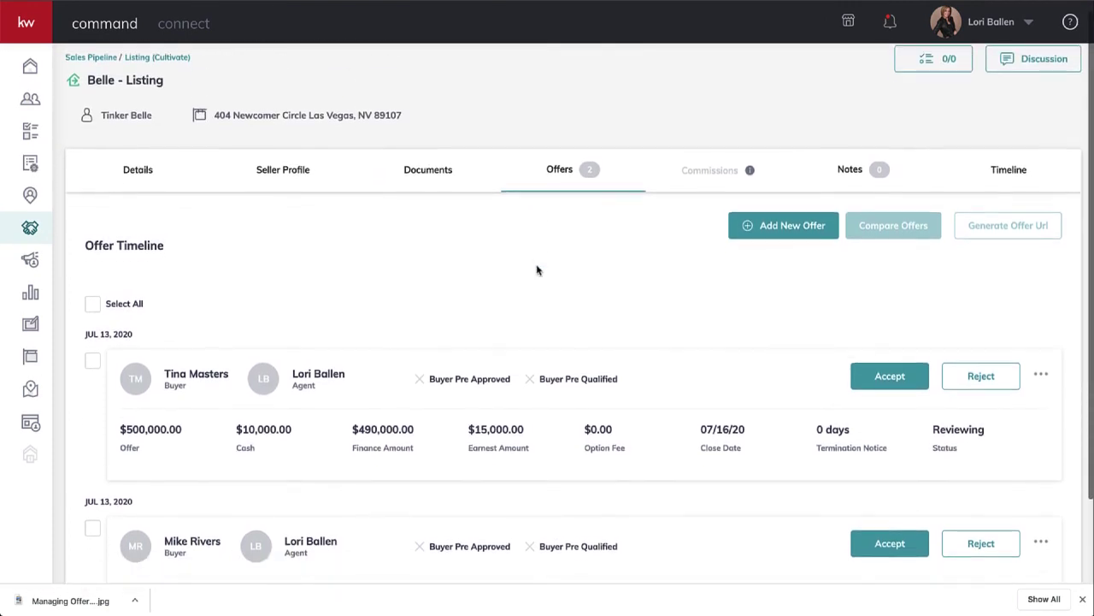
scroll(537, 270, "up", 1)
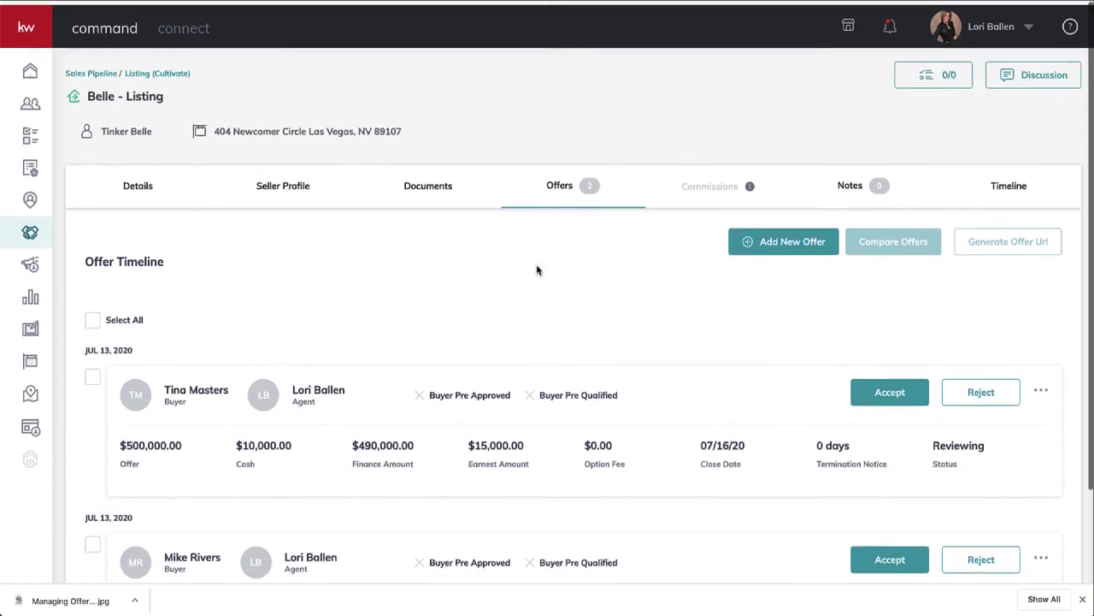